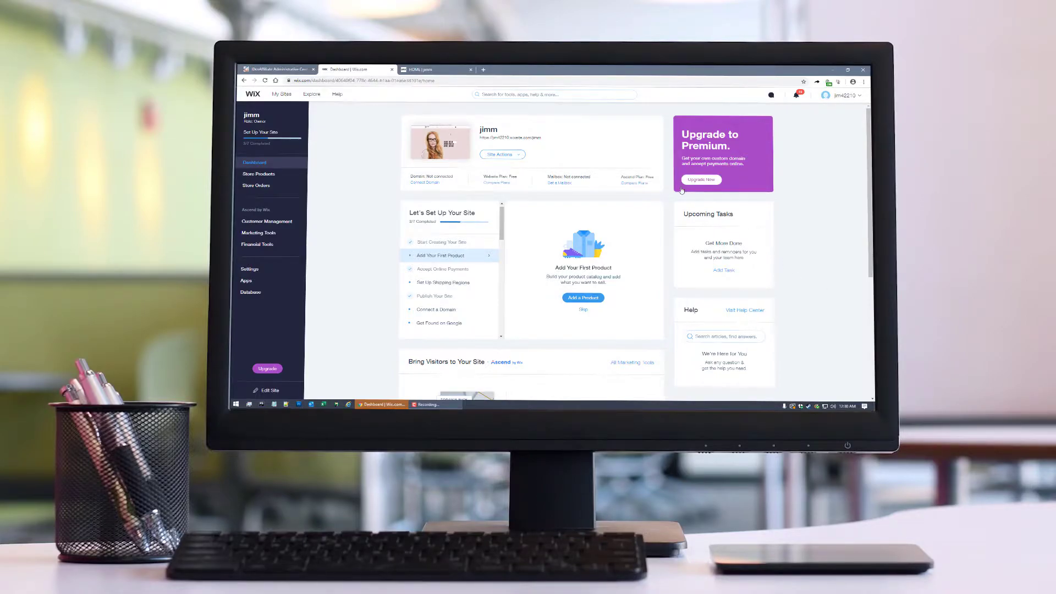
Run the Store / Subscriptions Wizard in iDevAffiliate and pick Wix as the cart to integrate
{"action": "left_click", "coordinate": [282, 70]}
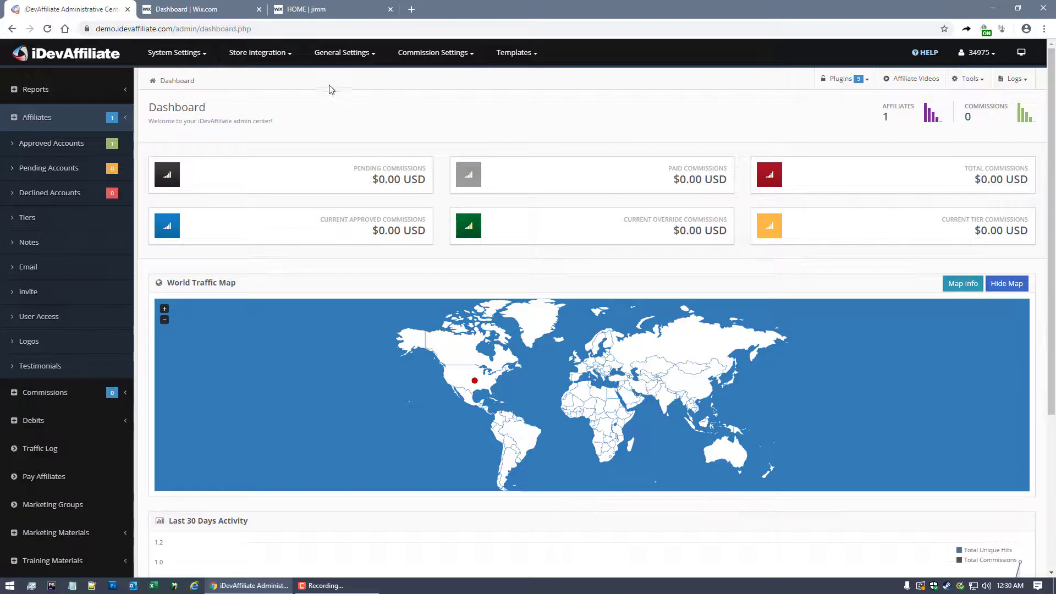
{"action": "left_click", "coordinate": [254, 54]}
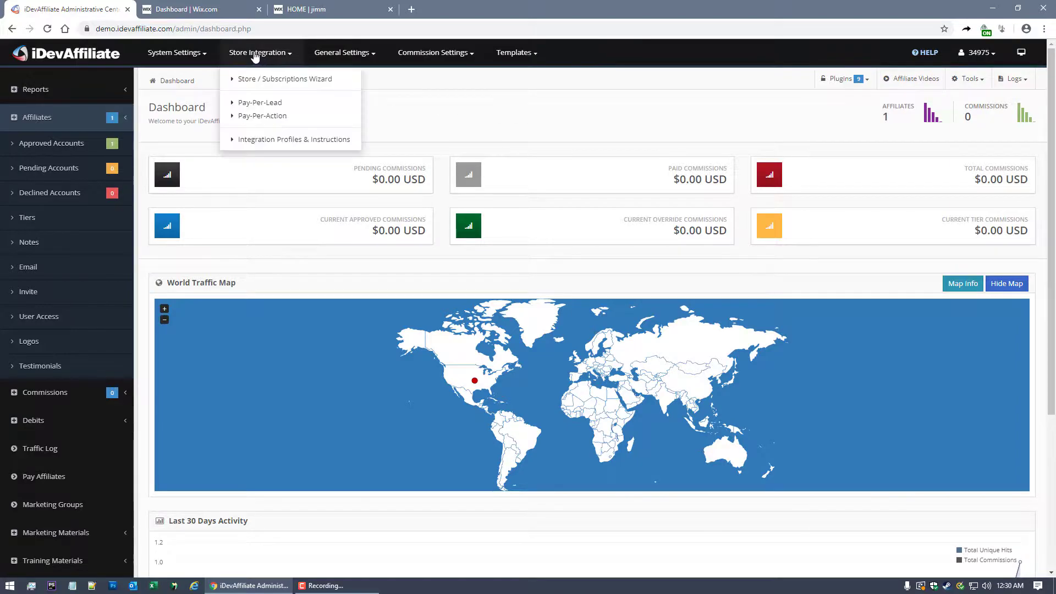
{"action": "left_click", "coordinate": [316, 79]}
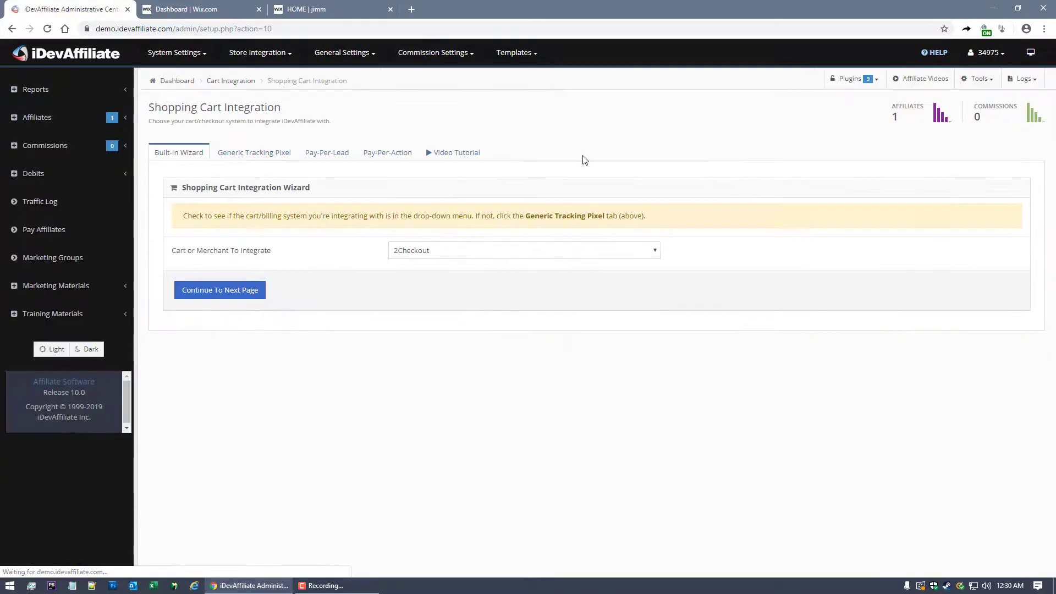
{"action": "left_click", "coordinate": [654, 254]}
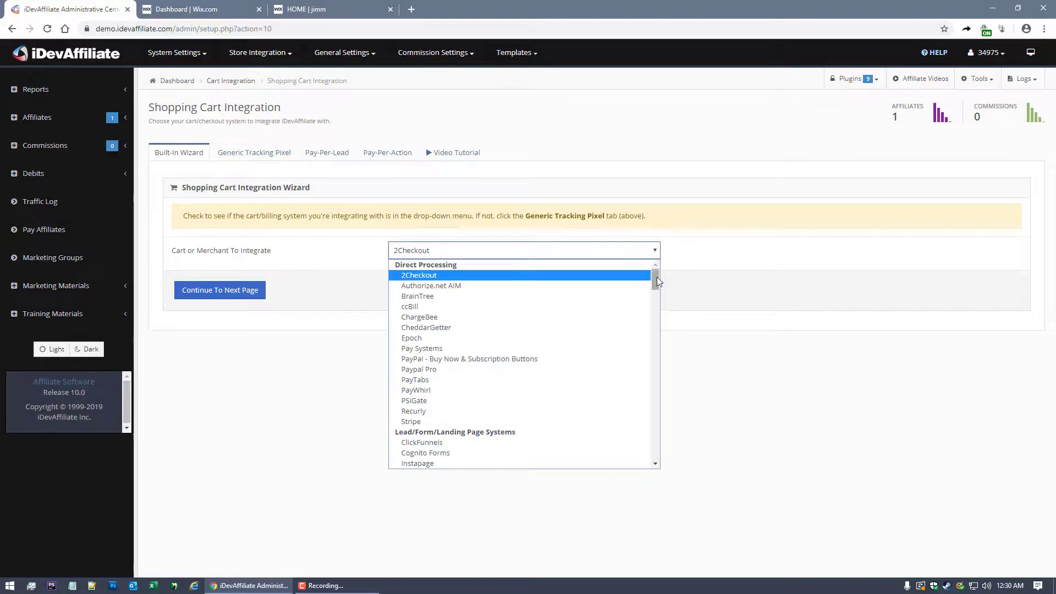
{"action": "left_click_drag", "start_coordinate": [657, 279], "coordinate": [654, 452]}
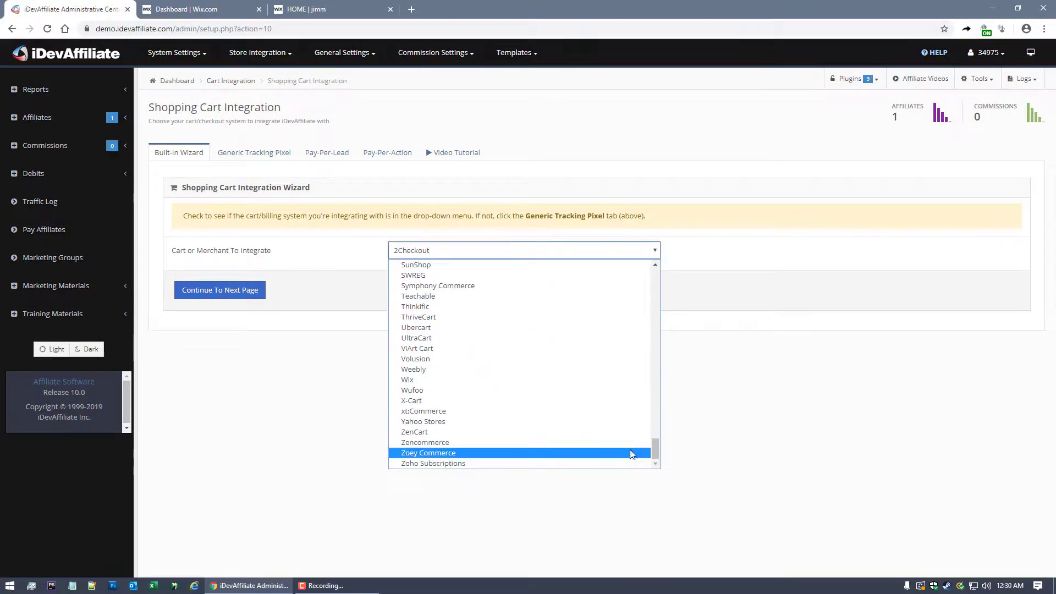
{"action": "left_click", "coordinate": [463, 381]}
{"action": "left_click", "coordinate": [253, 298]}
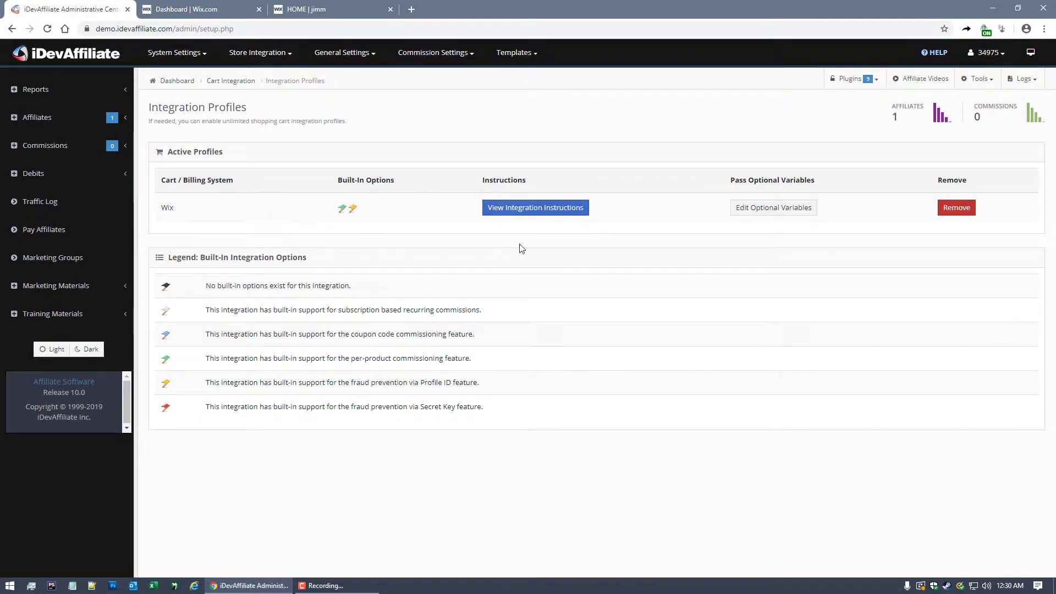
Read through the Wix integration instructions, then go to the Wix site dashboard
{"action": "left_click", "coordinate": [519, 210]}
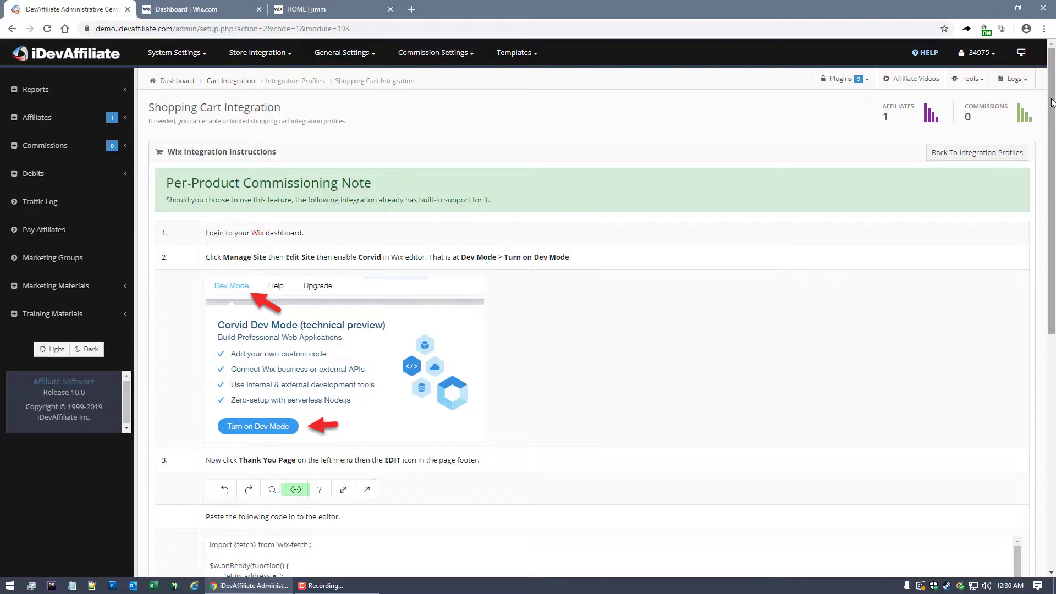
{"action": "left_click_drag", "start_coordinate": [1051, 102], "coordinate": [1014, 80]}
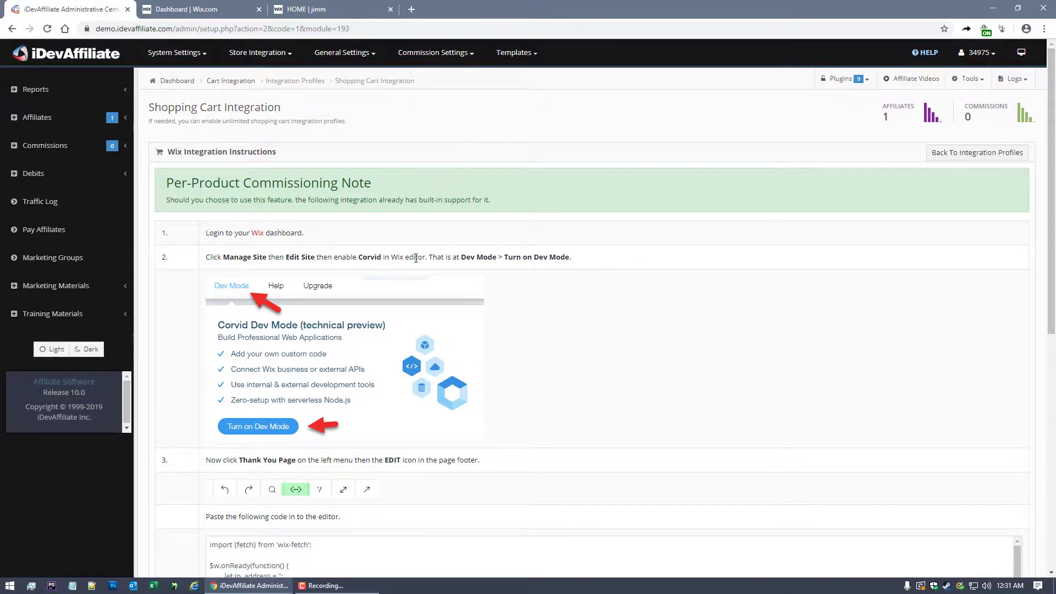
{"action": "left_click", "coordinate": [182, 10]}
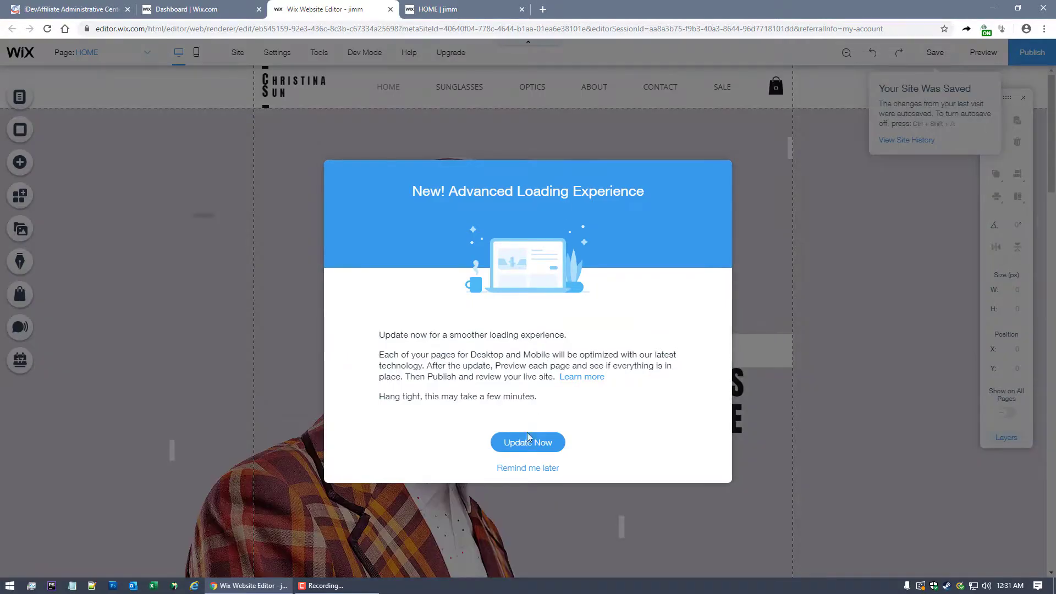
Dismiss the update notice and turn on Dev Mode in the Wix Editor
{"action": "left_click", "coordinate": [537, 467]}
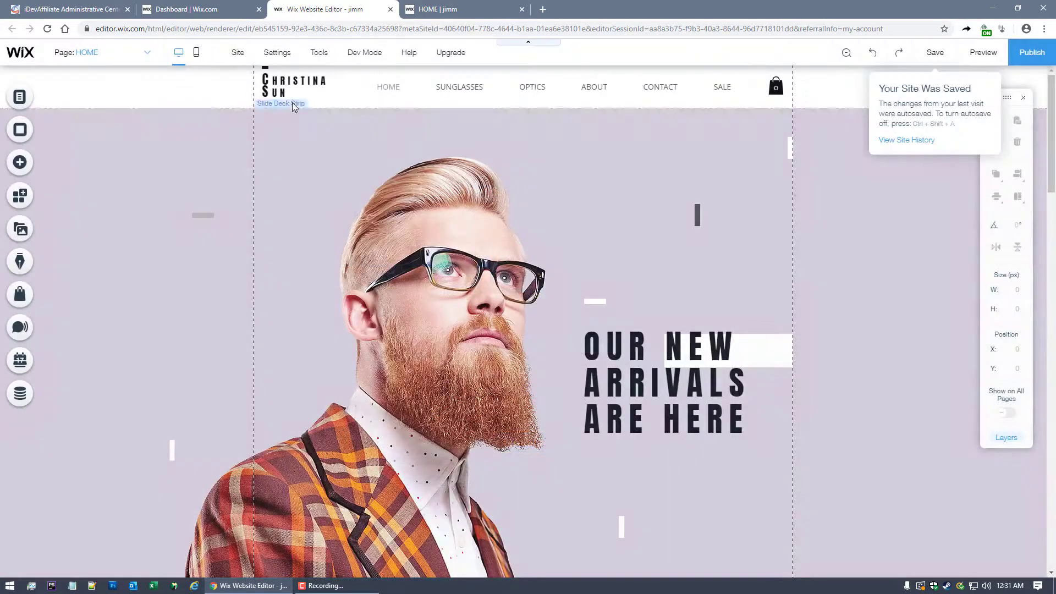
{"action": "mouse_move", "coordinate": [365, 52]}
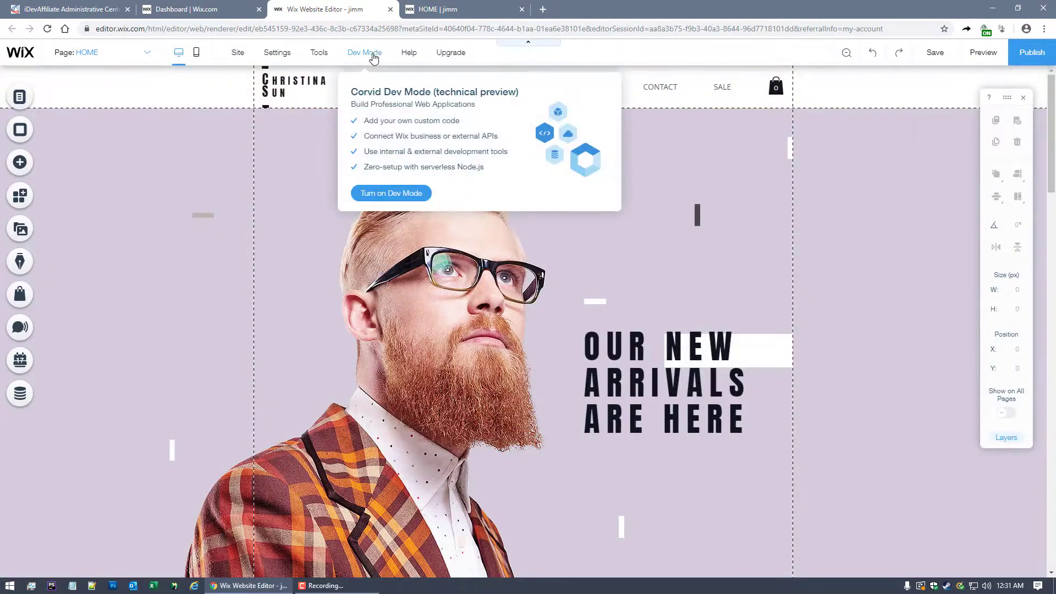
{"action": "left_click", "coordinate": [403, 195]}
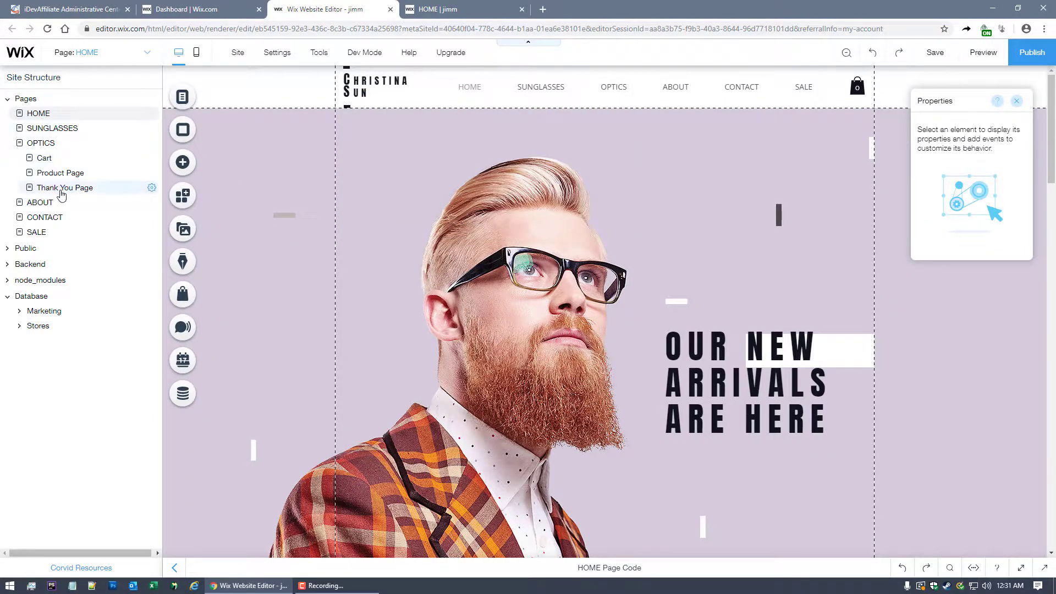
Open the Thank You Page and enlarge its page code panel to show more lines
{"action": "left_click", "coordinate": [65, 189]}
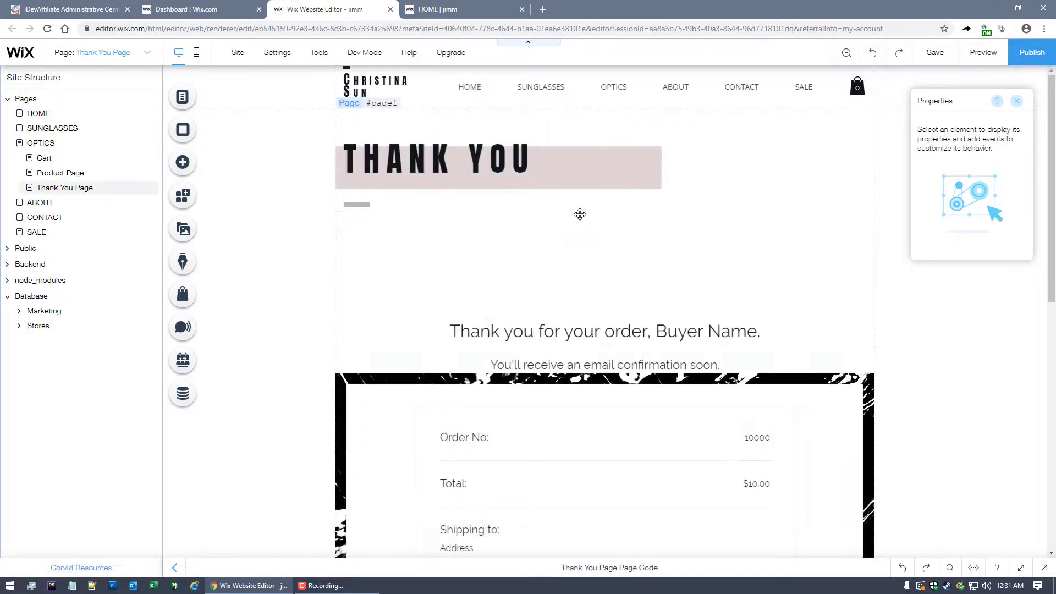
{"action": "left_click", "coordinate": [975, 568]}
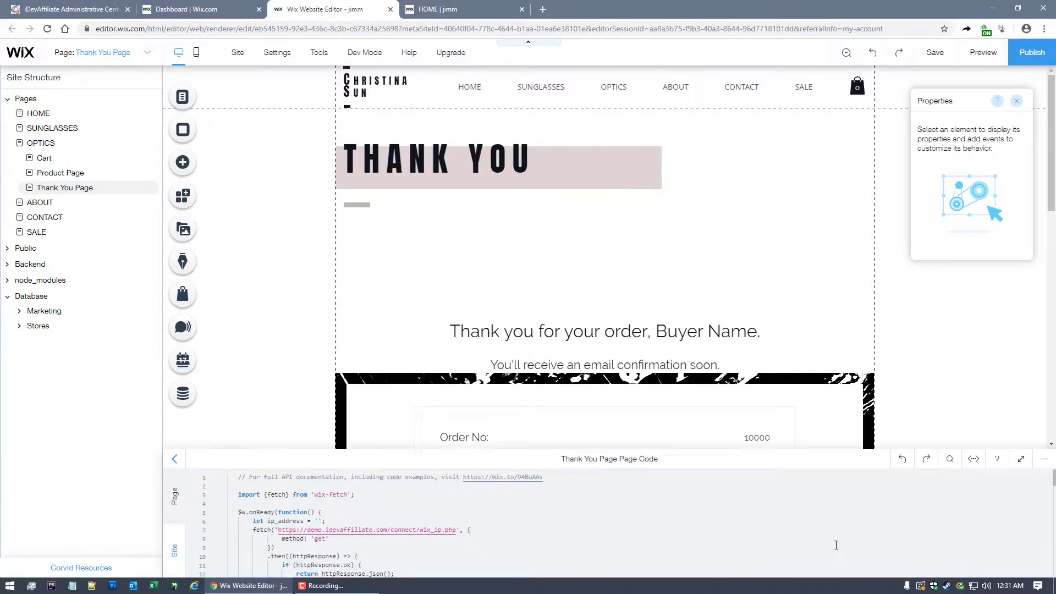
{"action": "left_click_drag", "start_coordinate": [618, 445], "coordinate": [614, 270]}
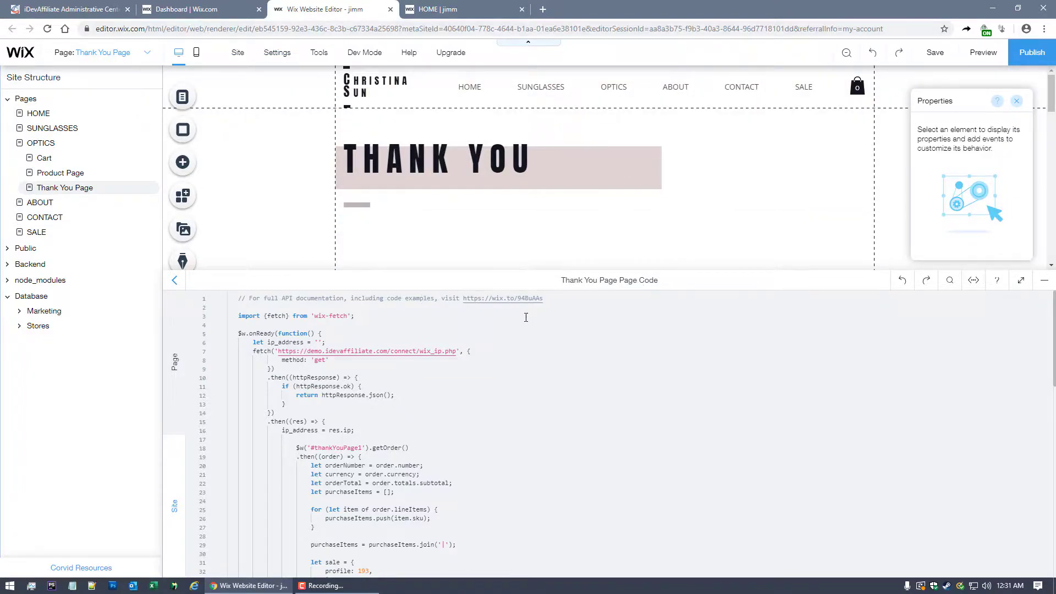
Copy the entire Wix tracking script from the iDevAffiliate instructions' code box
{"action": "left_click", "coordinate": [72, 9]}
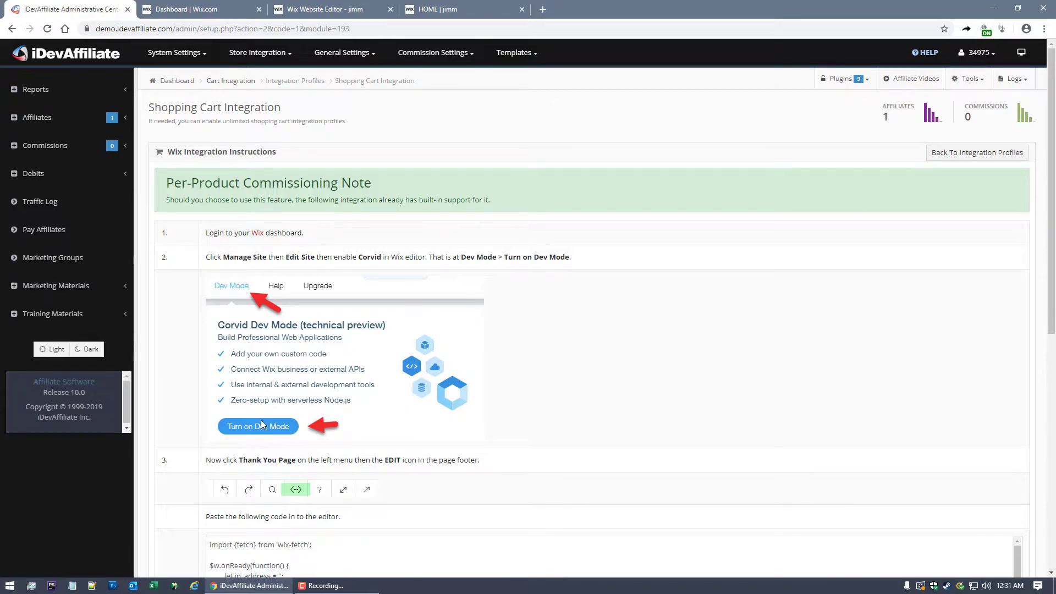
{"action": "scroll", "coordinate": [585, 301], "scroll_direction": "down", "scroll_amount": 4}
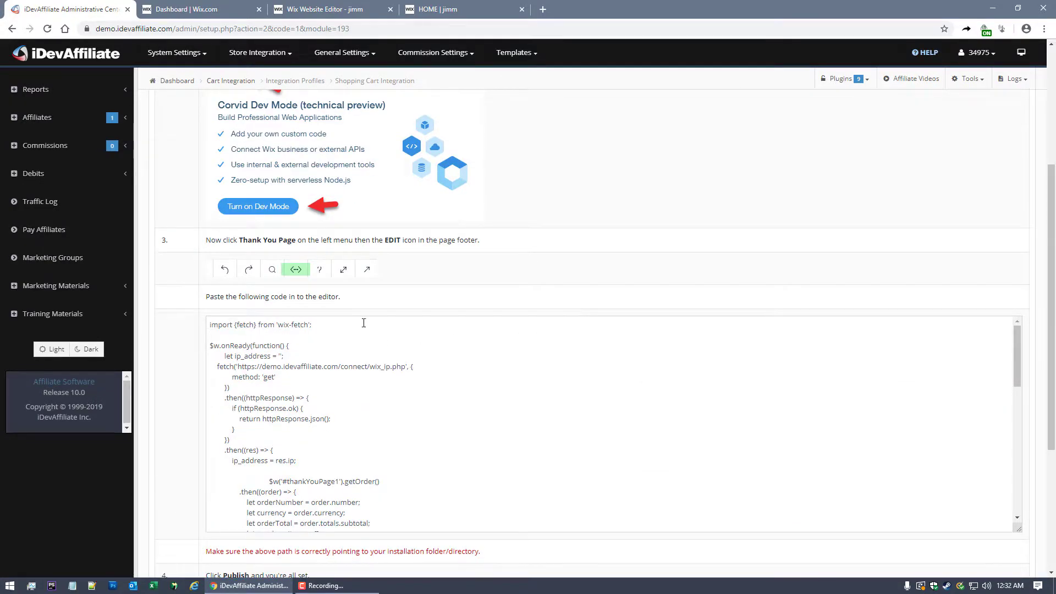
{"action": "left_click", "coordinate": [340, 341]}
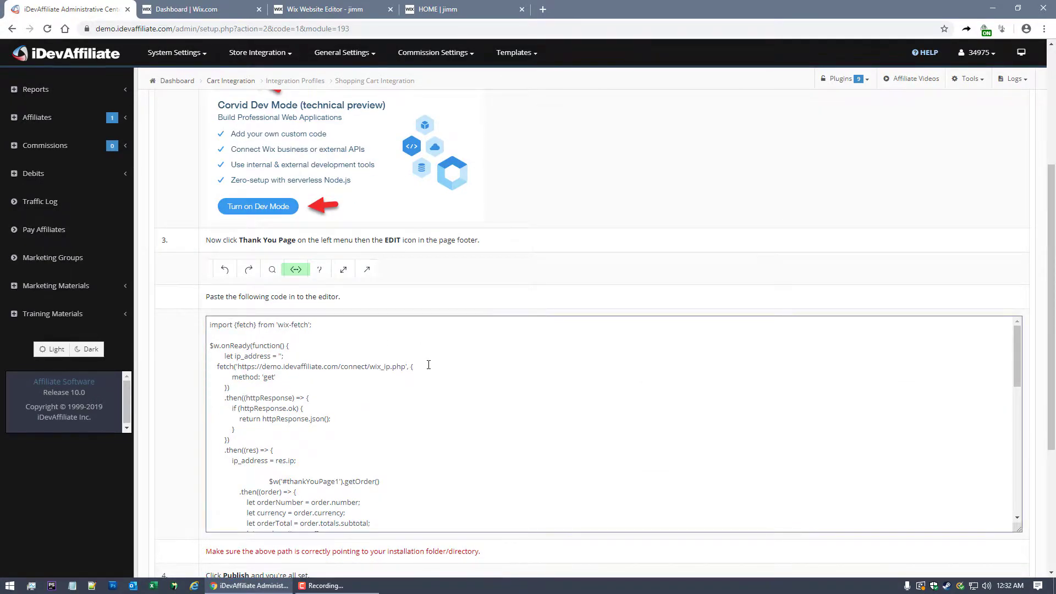
{"action": "key", "text": "ctrl+a"}
{"action": "right_click", "coordinate": [271, 344]}
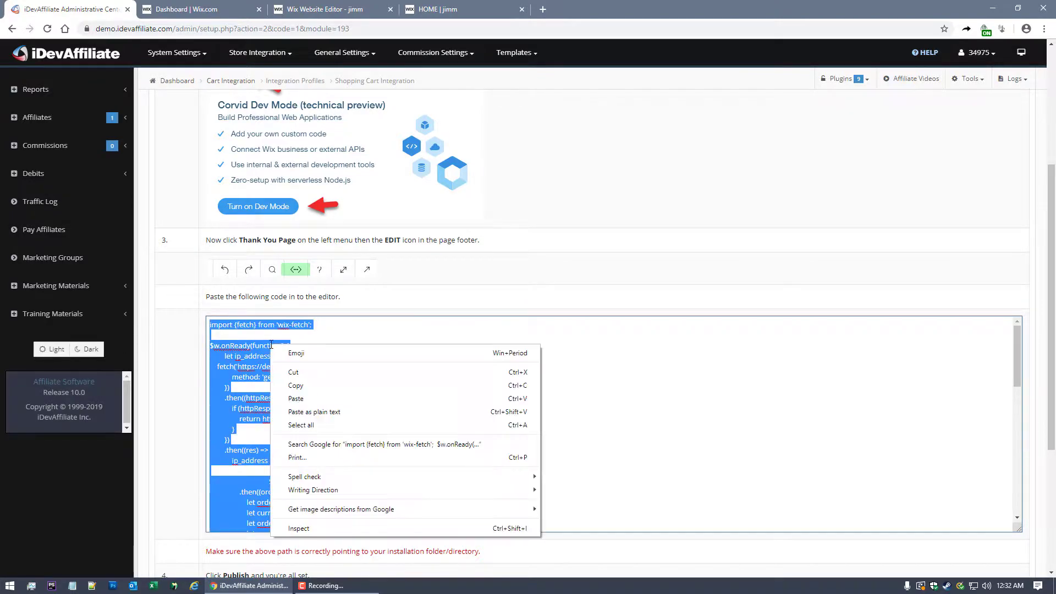
{"action": "left_click", "coordinate": [297, 386]}
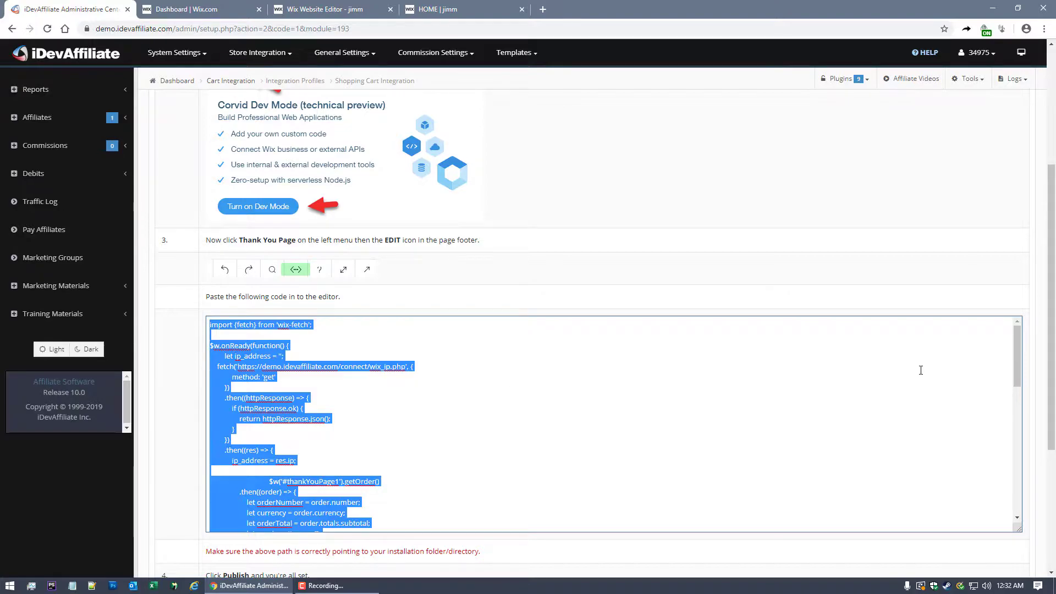
{"action": "left_click_drag", "start_coordinate": [1011, 344], "coordinate": [996, 327]}
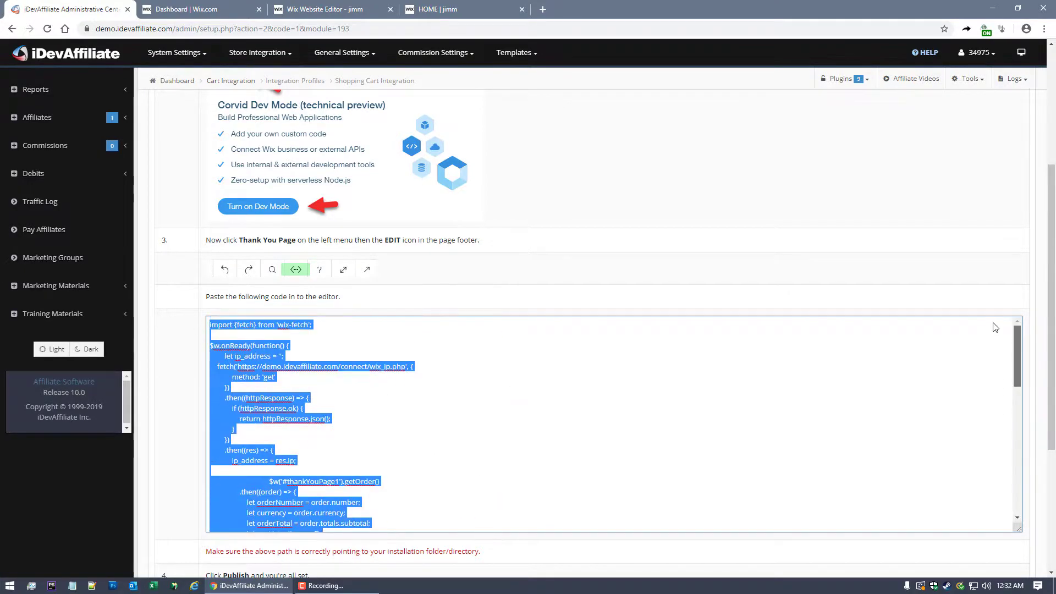
{"action": "right_click", "coordinate": [547, 348]}
{"action": "left_click", "coordinate": [566, 394]}
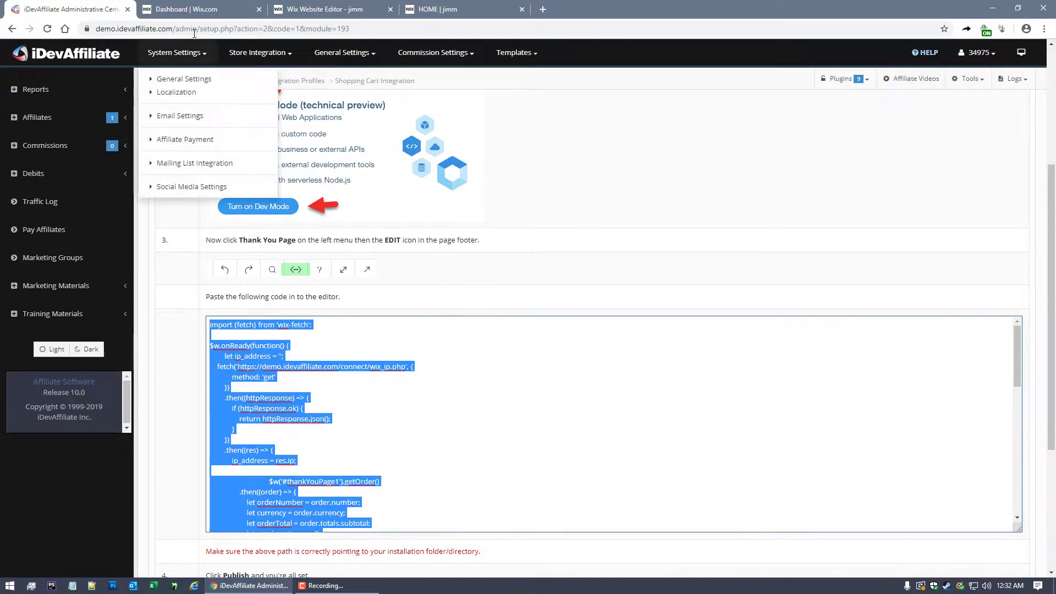
{"action": "left_click", "coordinate": [187, 10]}
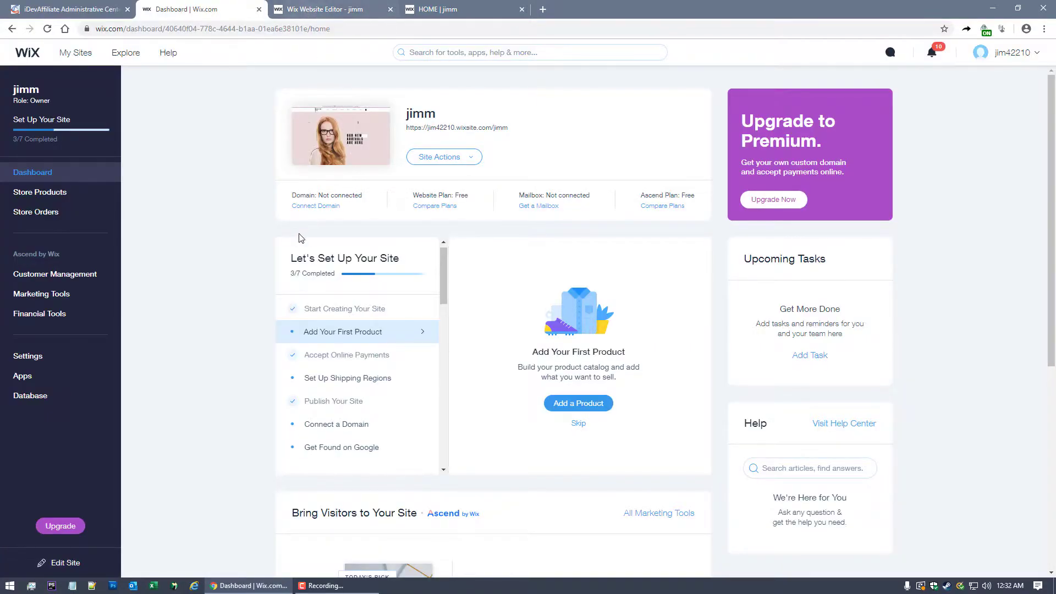
Review the pasted iDevAffiliate script for profile 193 in the Thank You Page code
{"action": "scroll", "coordinate": [342, 294], "scroll_direction": "down", "scroll_amount": 1}
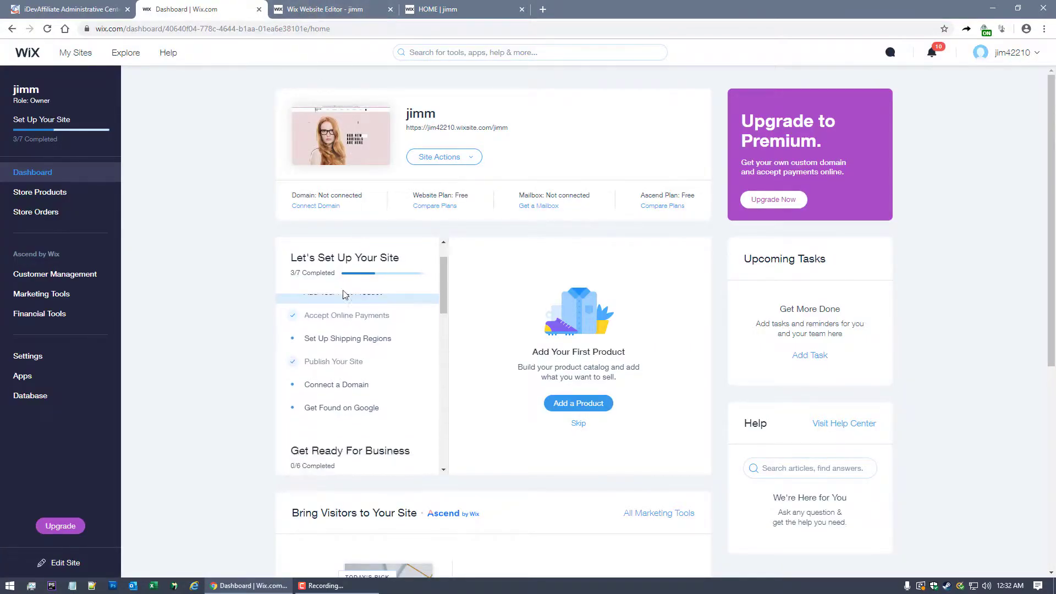
{"action": "scroll", "coordinate": [421, 356], "scroll_direction": "up", "scroll_amount": 1}
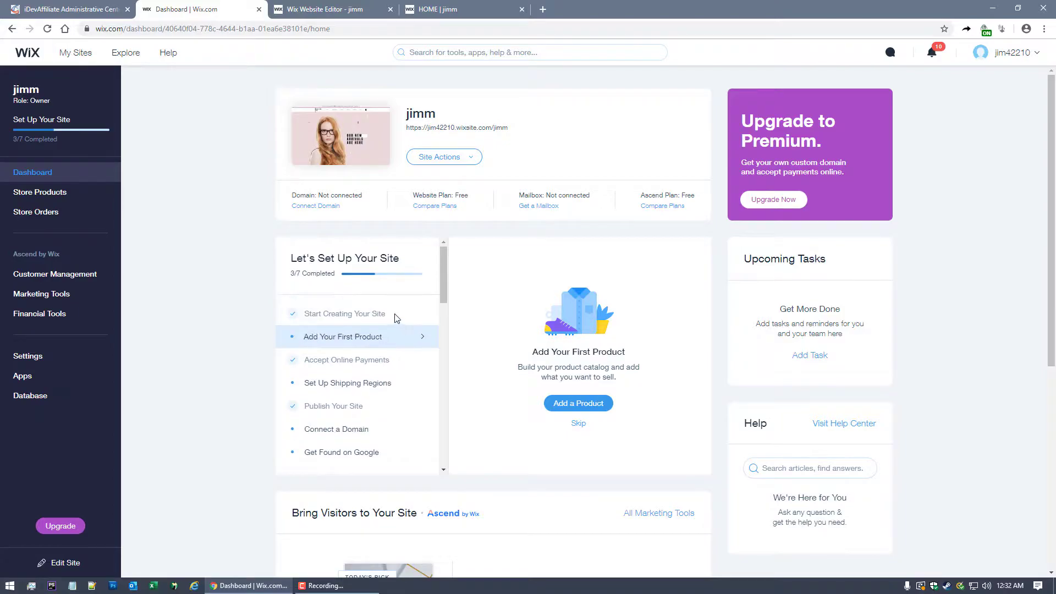
{"action": "left_click", "coordinate": [319, 9]}
{"action": "scroll", "coordinate": [402, 383], "scroll_direction": "down", "scroll_amount": 1}
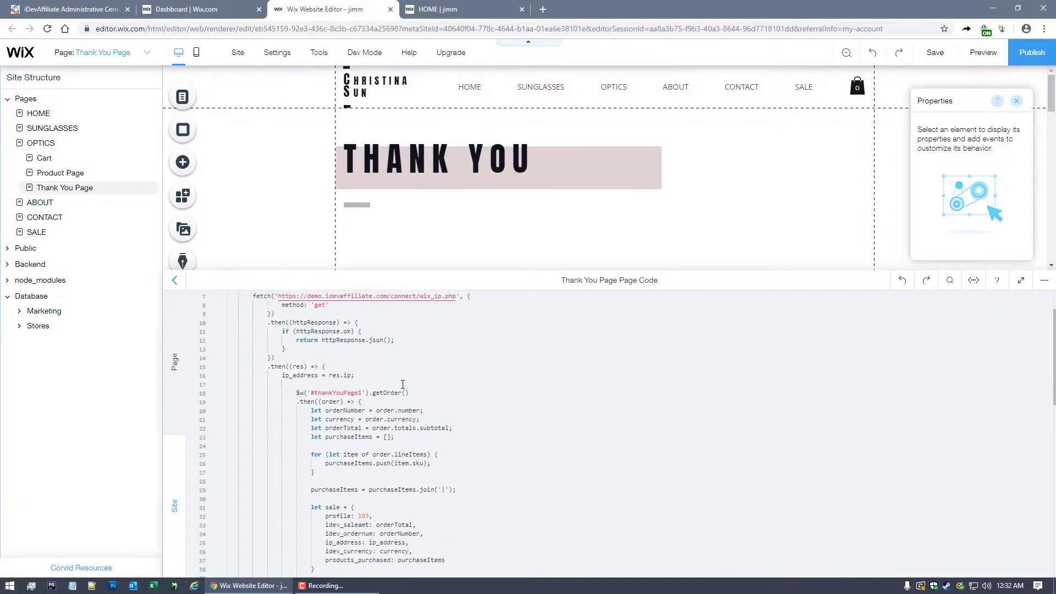
{"action": "scroll", "coordinate": [385, 374], "scroll_direction": "up", "scroll_amount": 1}
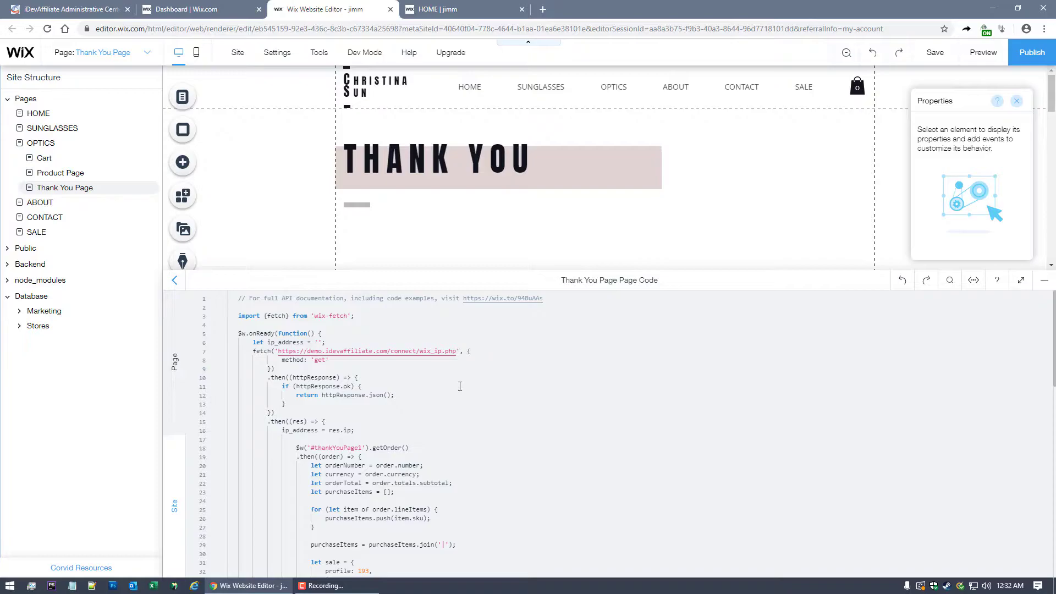
Publish the site, confirm the Congratulations dialog with Done, and close the Wix dashboard tab
{"action": "left_click", "coordinate": [1030, 52]}
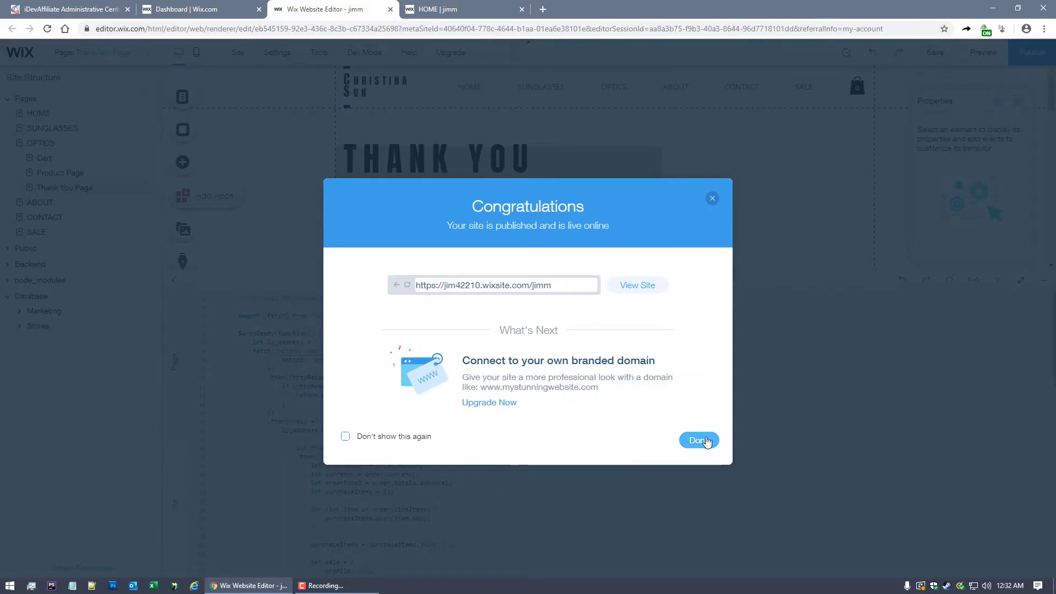
{"action": "left_click", "coordinate": [687, 438]}
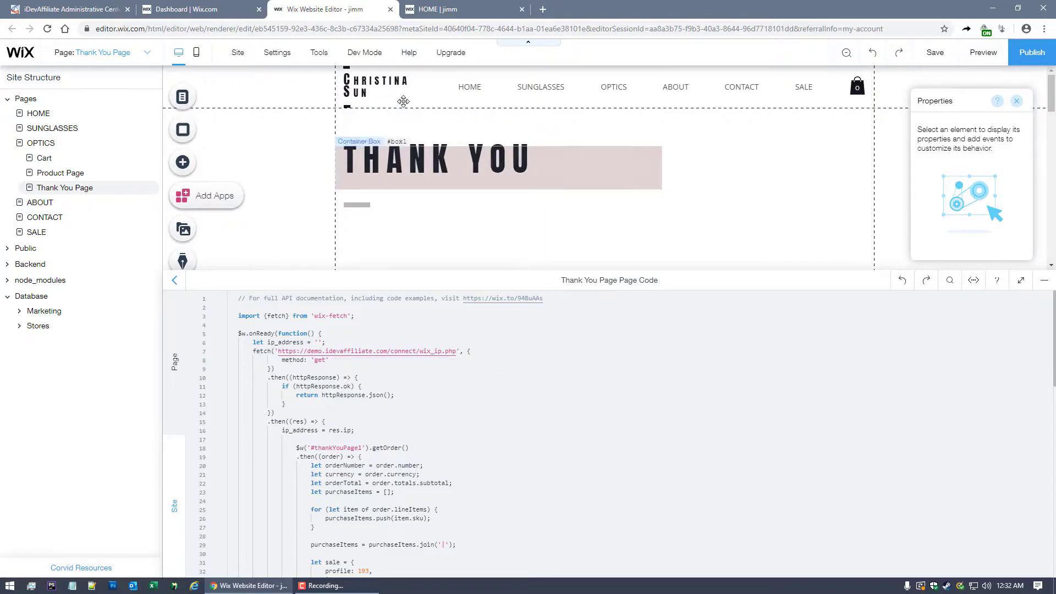
{"action": "left_click", "coordinate": [258, 10]}
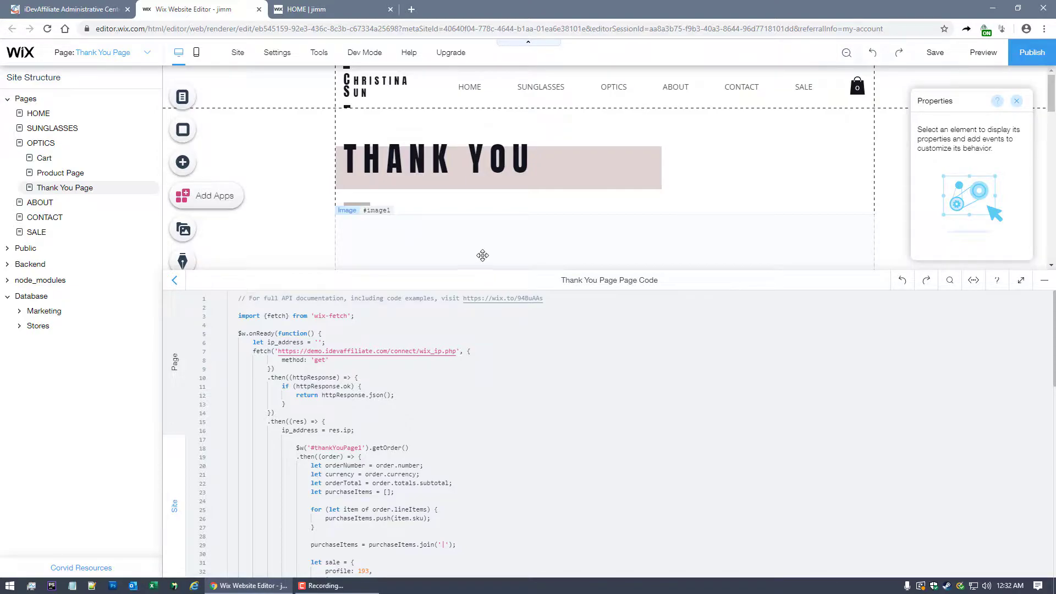
Scroll to the top of the iDevAffiliate Wix instructions and expand Affiliates in the sidebar
{"action": "left_click", "coordinate": [71, 10]}
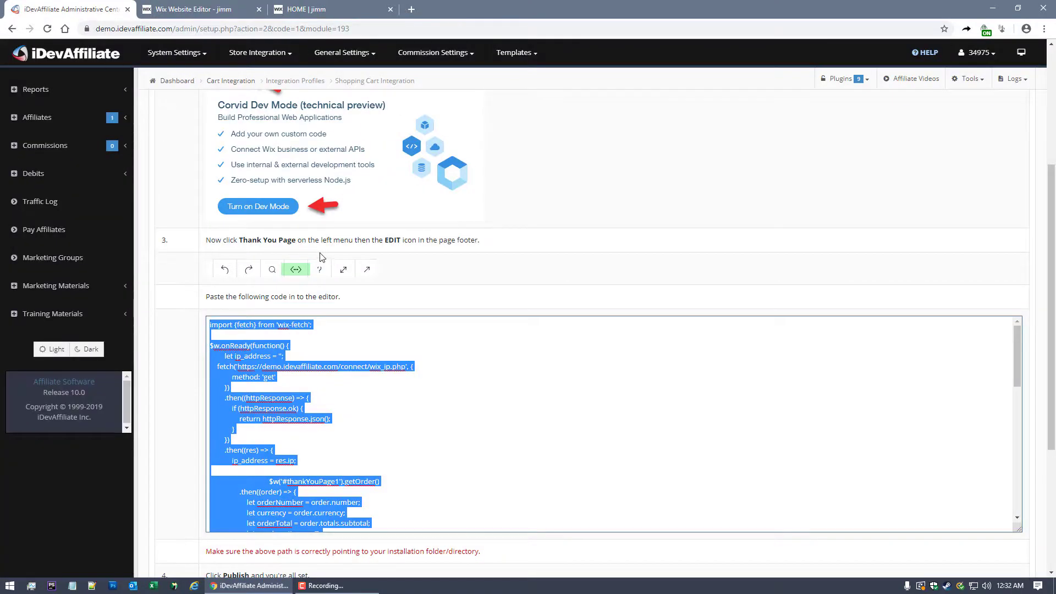
{"action": "scroll", "coordinate": [263, 230], "scroll_direction": "up", "scroll_amount": 4}
{"action": "left_click", "coordinate": [77, 117]}
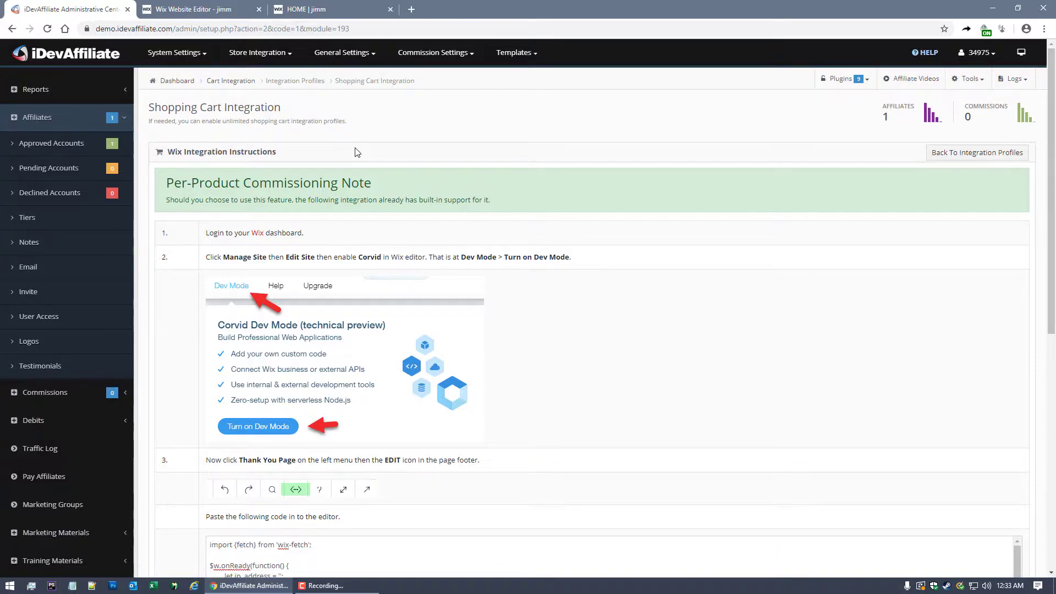
Check the Incoming Traffic Log for the tracked visit, then bring up the live HOME page
{"action": "left_click", "coordinate": [71, 450]}
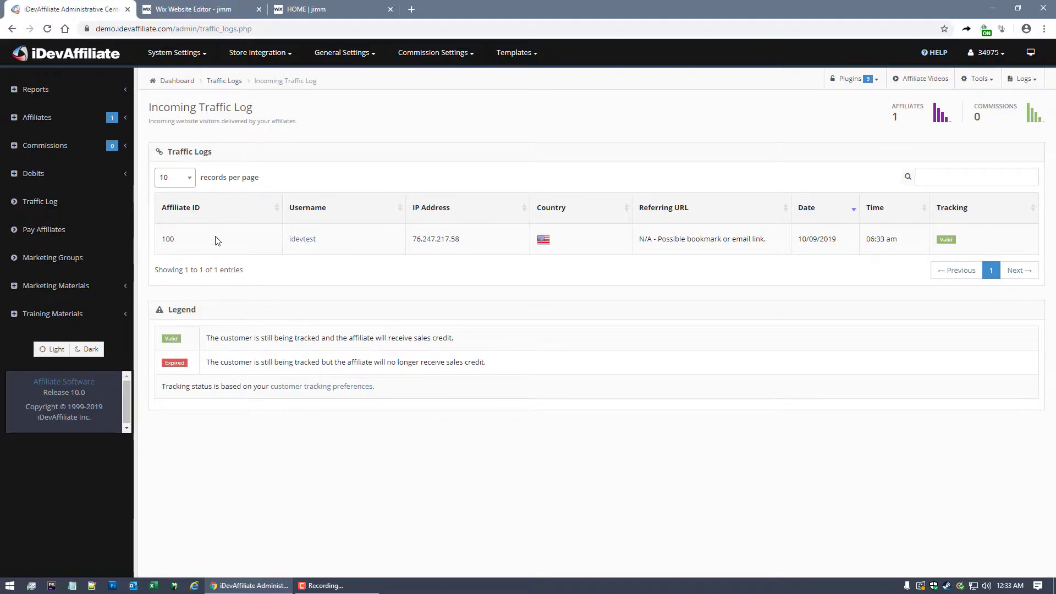
{"action": "left_click", "coordinate": [215, 9]}
{"action": "left_click", "coordinate": [324, 11]}
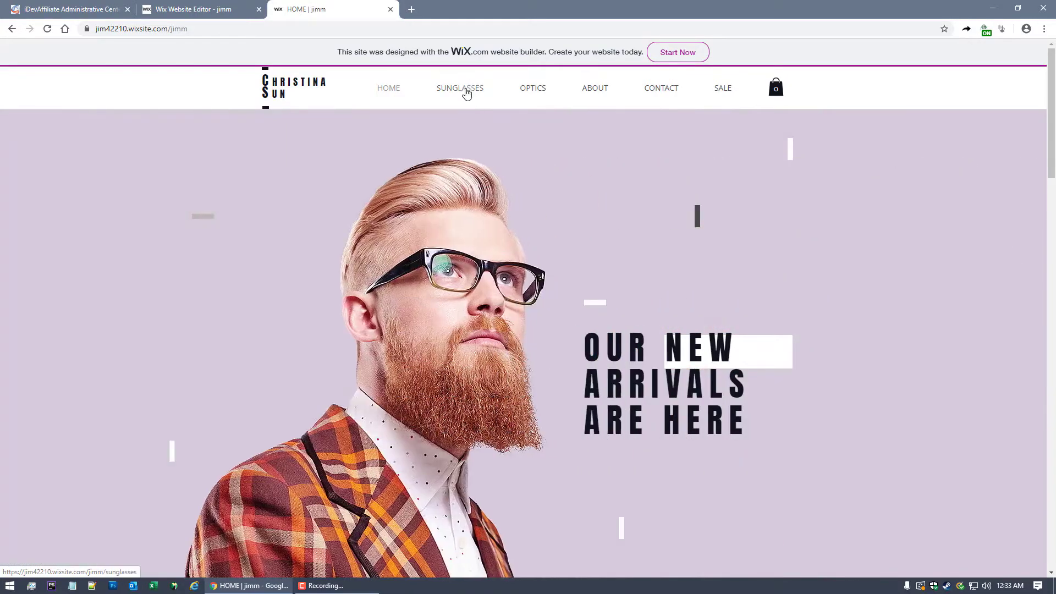
Add the first $150.00 sunglasses product (SKU 007) to the cart and proceed to checkout
{"action": "left_click", "coordinate": [467, 92]}
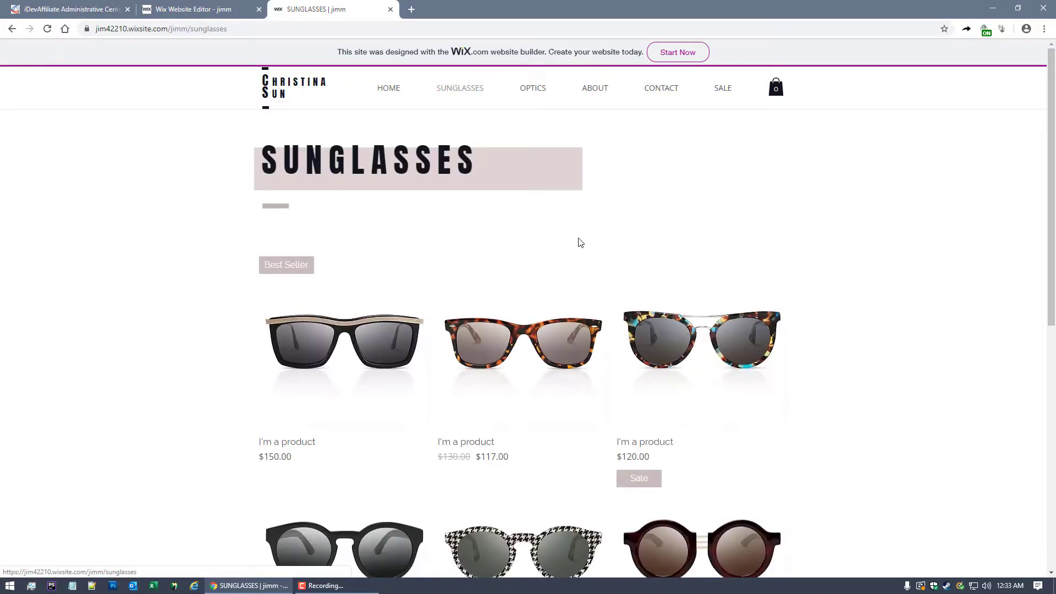
{"action": "left_click", "coordinate": [346, 354]}
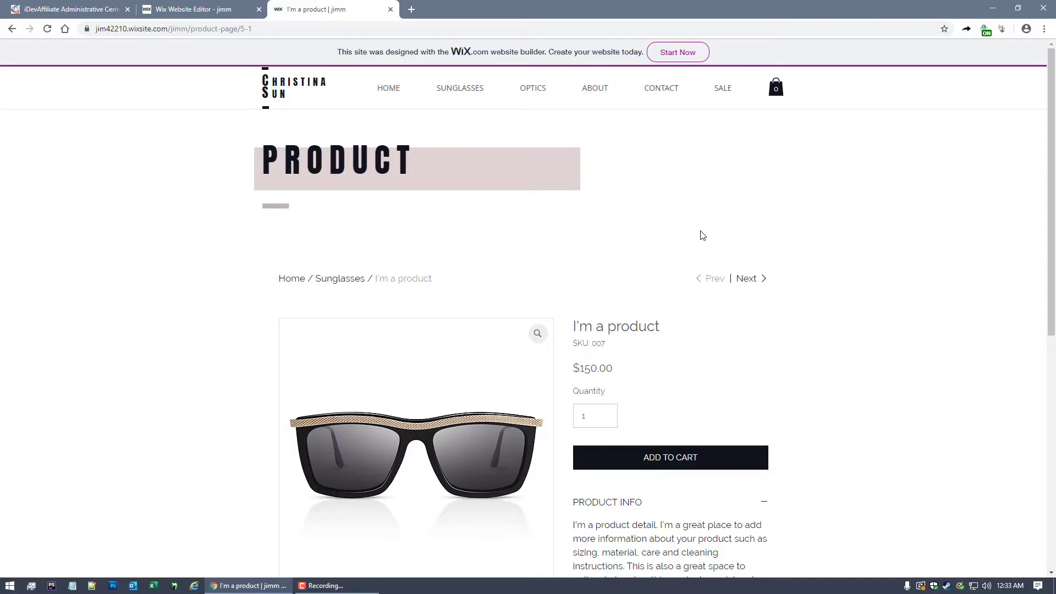
{"action": "left_click", "coordinate": [674, 464]}
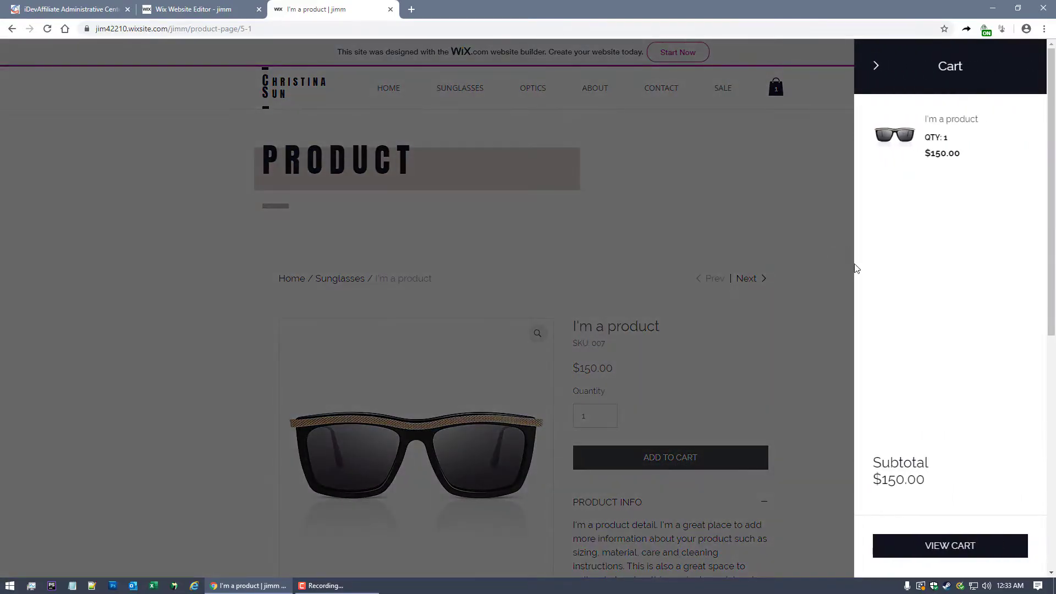
{"action": "left_click", "coordinate": [948, 554]}
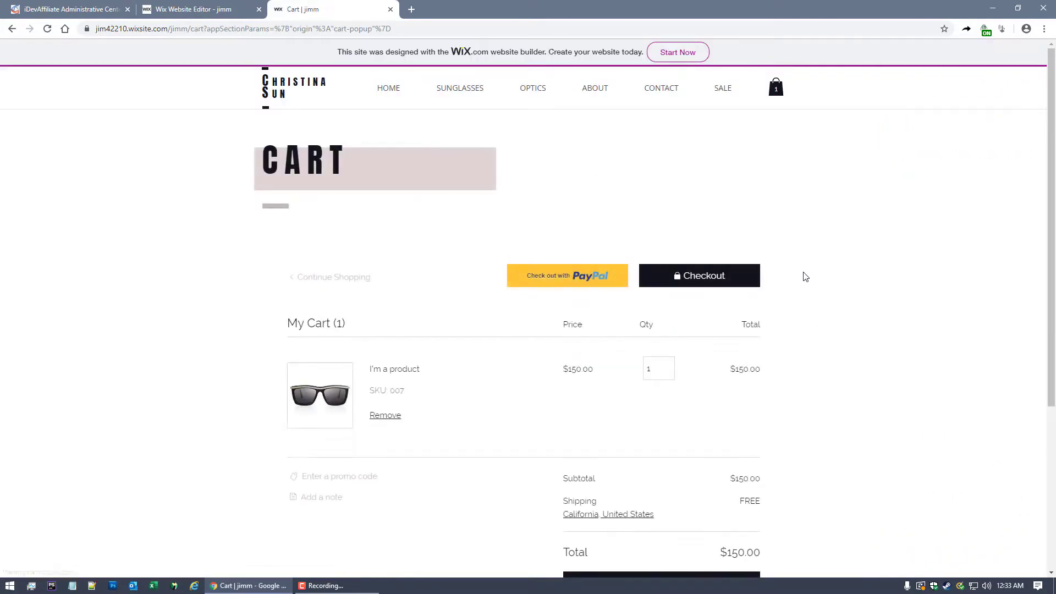
{"action": "left_click", "coordinate": [714, 280]}
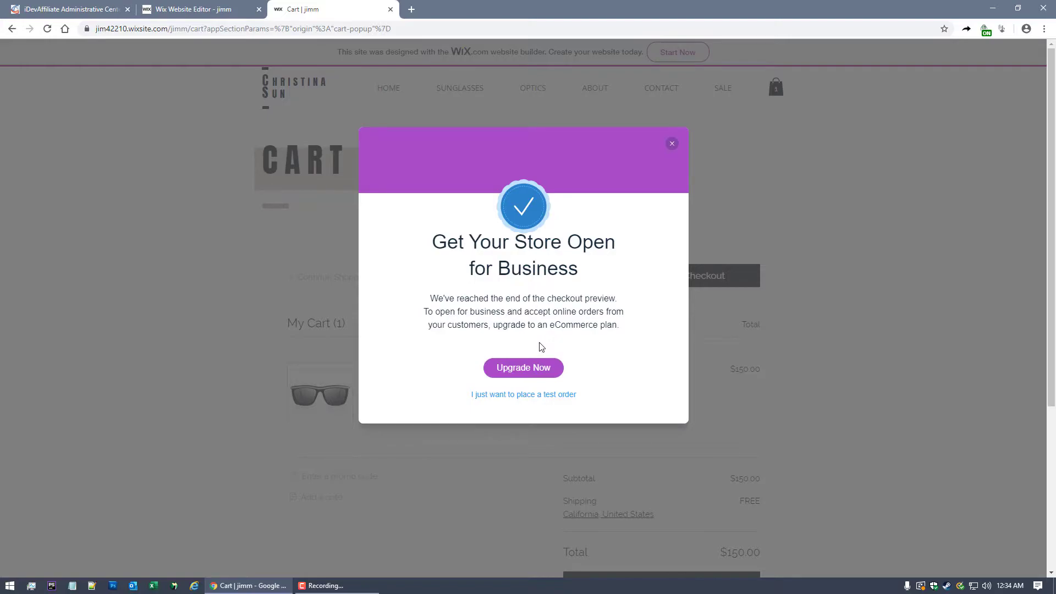
Start a test checkout for the sunglasses and autofill the shipping details
{"action": "left_click", "coordinate": [536, 395]}
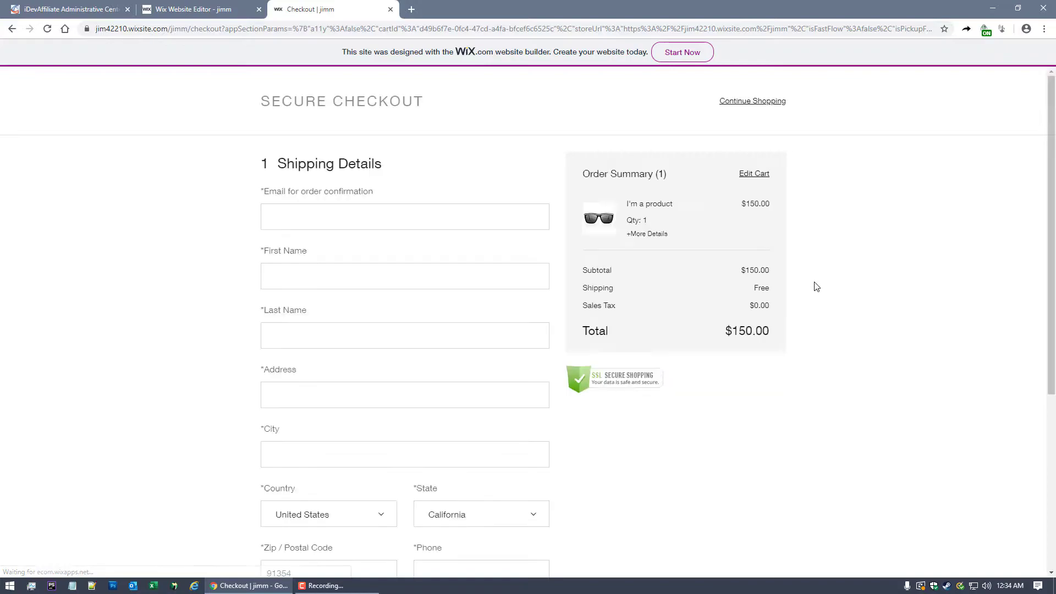
{"action": "scroll", "coordinate": [605, 231], "scroll_direction": "down", "scroll_amount": 1}
{"action": "left_click", "coordinate": [407, 172]}
{"action": "left_click", "coordinate": [418, 209]}
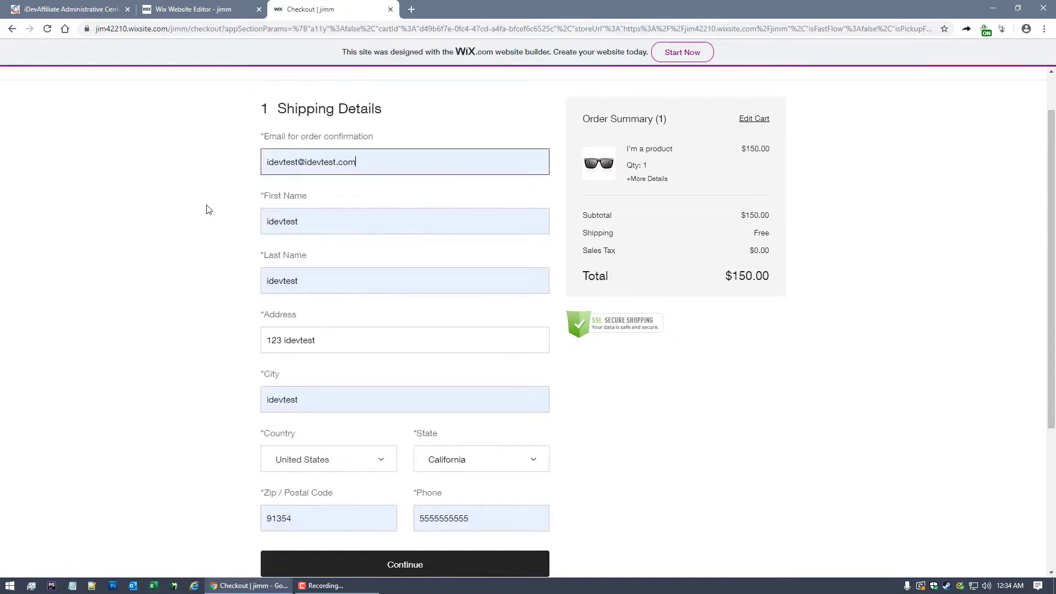
{"action": "scroll", "coordinate": [220, 231], "scroll_direction": "down", "scroll_amount": 3}
{"action": "left_click", "coordinate": [426, 401]}
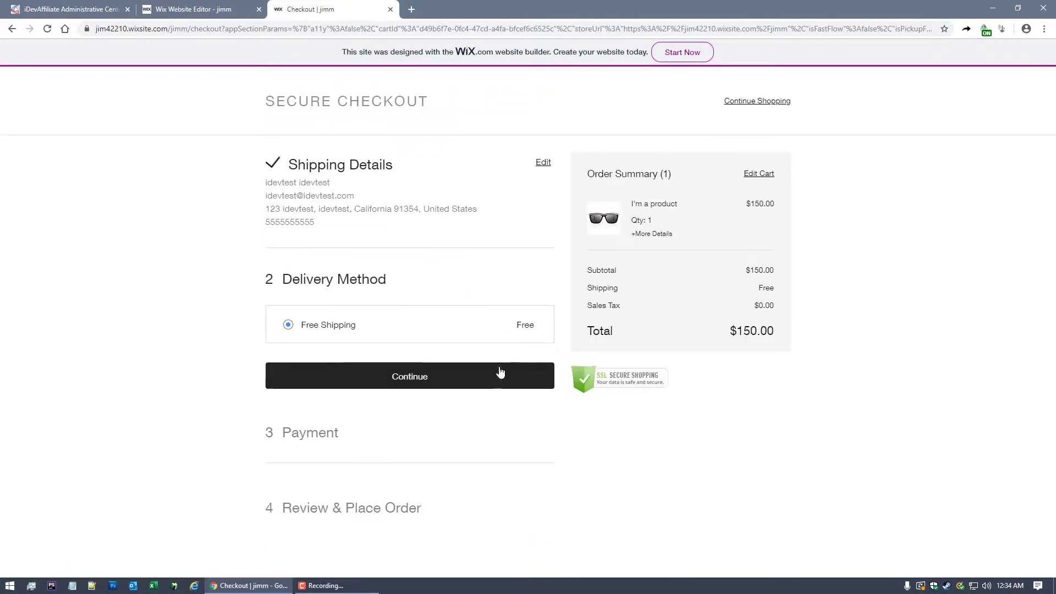
Accept free shipping, pay by Manual Payment, and place the $150.00 order
{"action": "left_click", "coordinate": [395, 384]}
{"action": "left_click", "coordinate": [332, 221]}
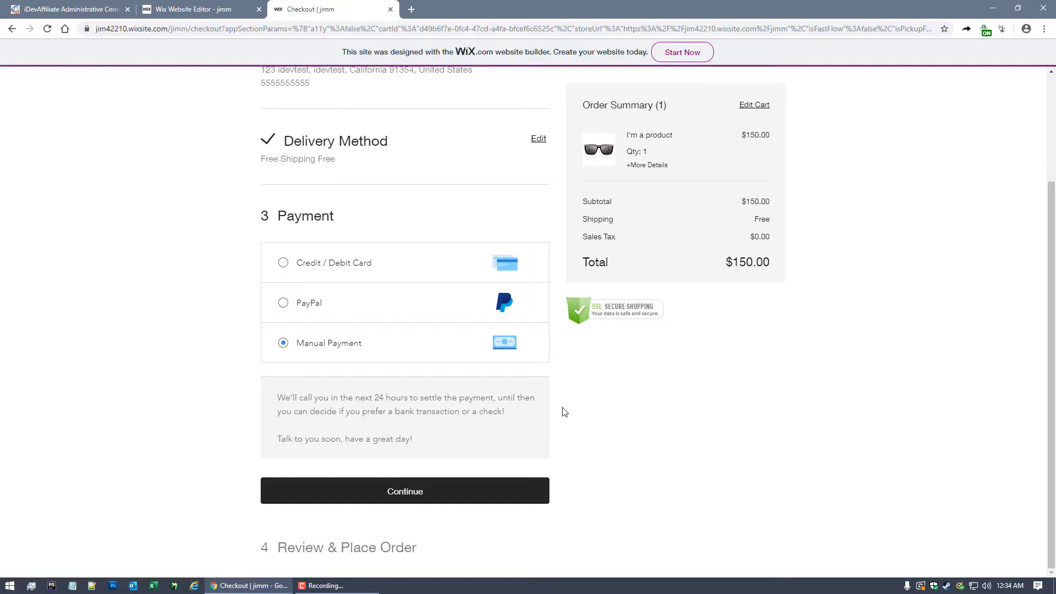
{"action": "left_click", "coordinate": [419, 493]}
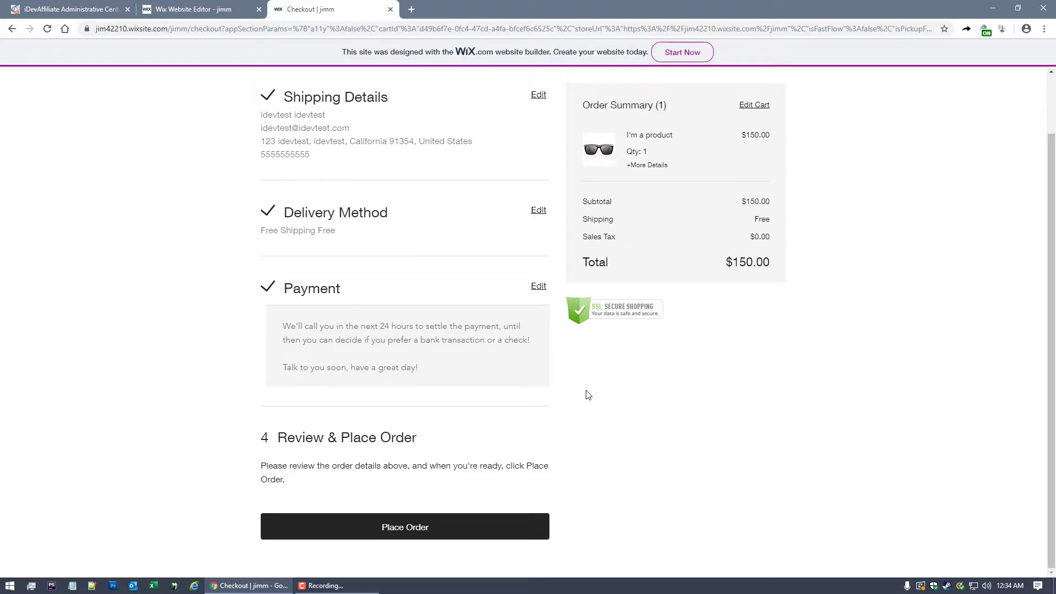
{"action": "left_click", "coordinate": [440, 529]}
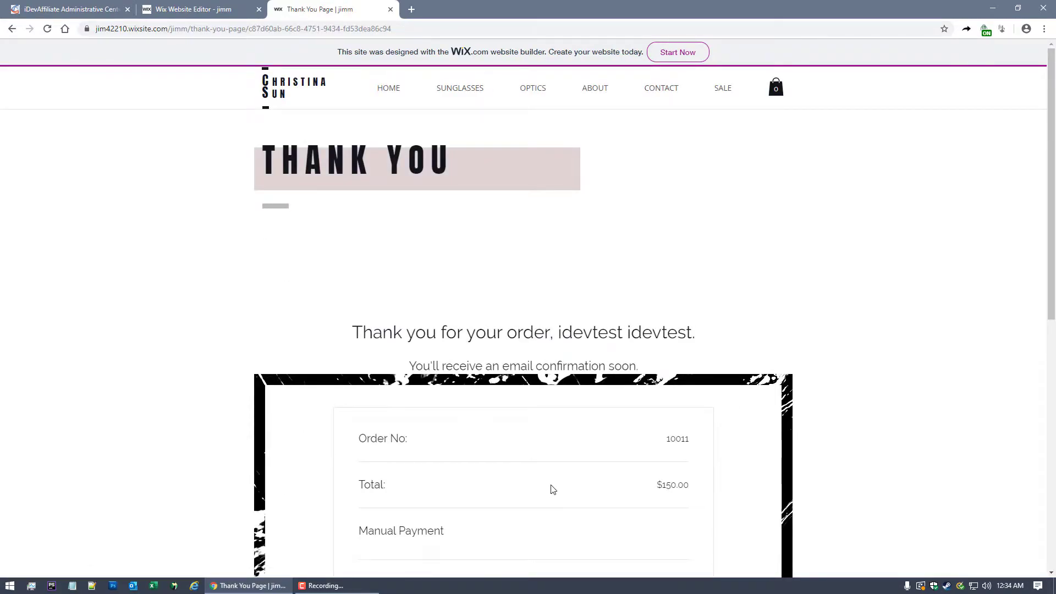
Glance at the site editor's page code, then come back to the live Thank You page
{"action": "left_click", "coordinate": [208, 9]}
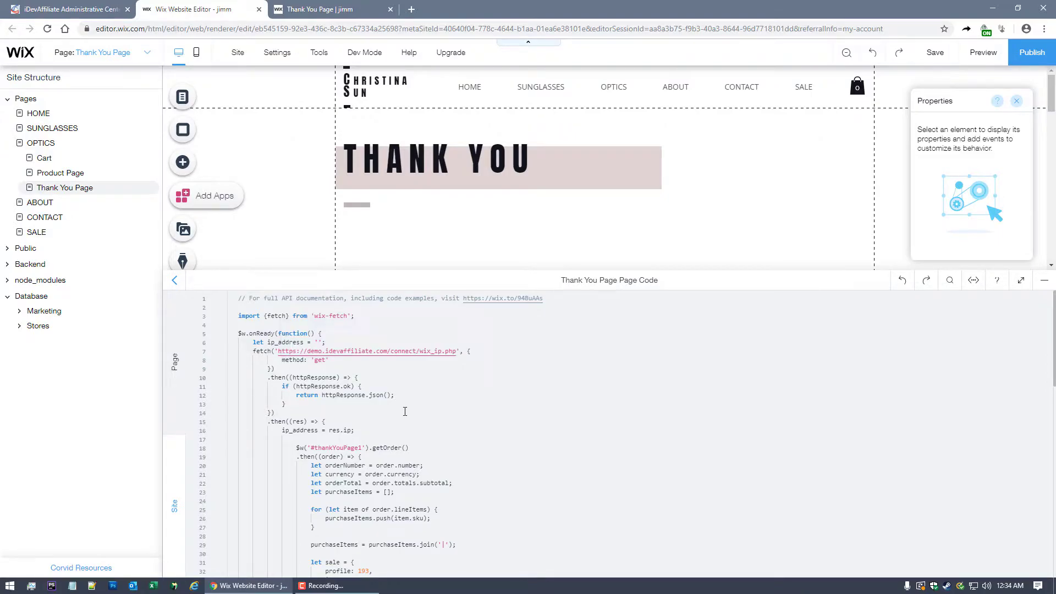
{"action": "left_click", "coordinate": [316, 9]}
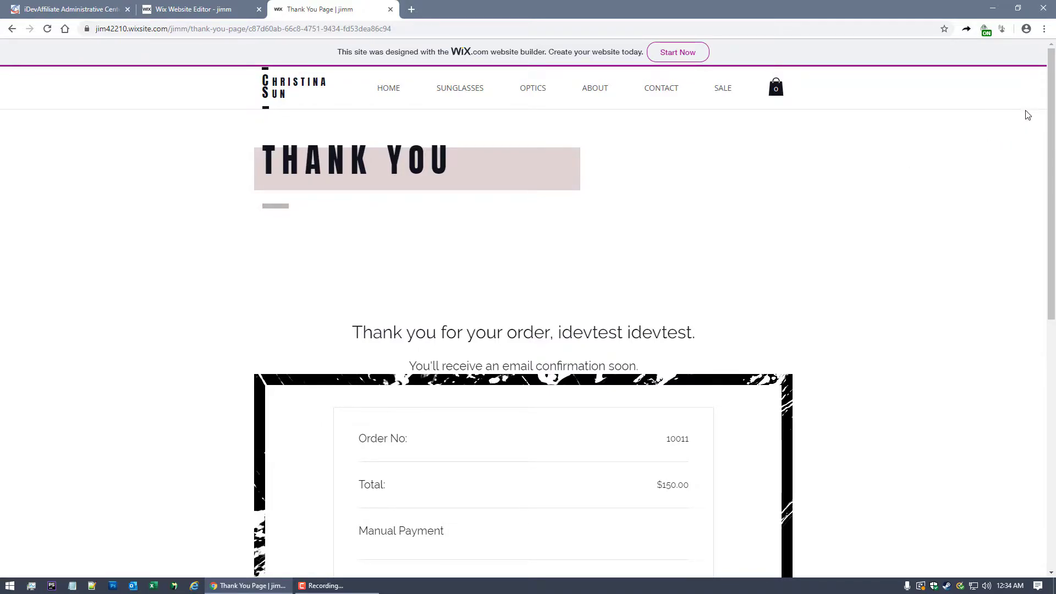
{"action": "mouse_move", "coordinate": [1046, 85]}
{"action": "left_mouse_down"}
{"action": "mouse_move", "coordinate": [1047, 234]}
{"action": "mouse_move", "coordinate": [1046, 85]}
{"action": "left_mouse_up"}
Note order number 10011 and copy its $150.00 total, then return to iDevAffiliate
{"action": "scroll", "coordinate": [645, 338], "scroll_direction": "down", "scroll_amount": 2}
{"action": "left_click_drag", "start_coordinate": [666, 328], "coordinate": [695, 328]}
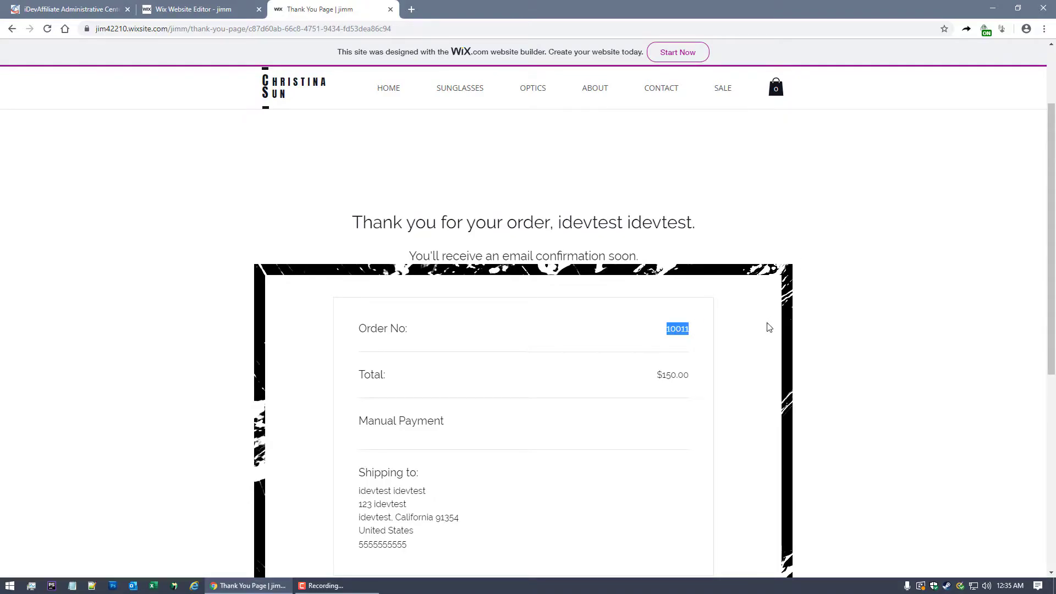
{"action": "left_click_drag", "start_coordinate": [656, 376], "coordinate": [692, 375]}
{"action": "key", "text": "ctrl+c"}
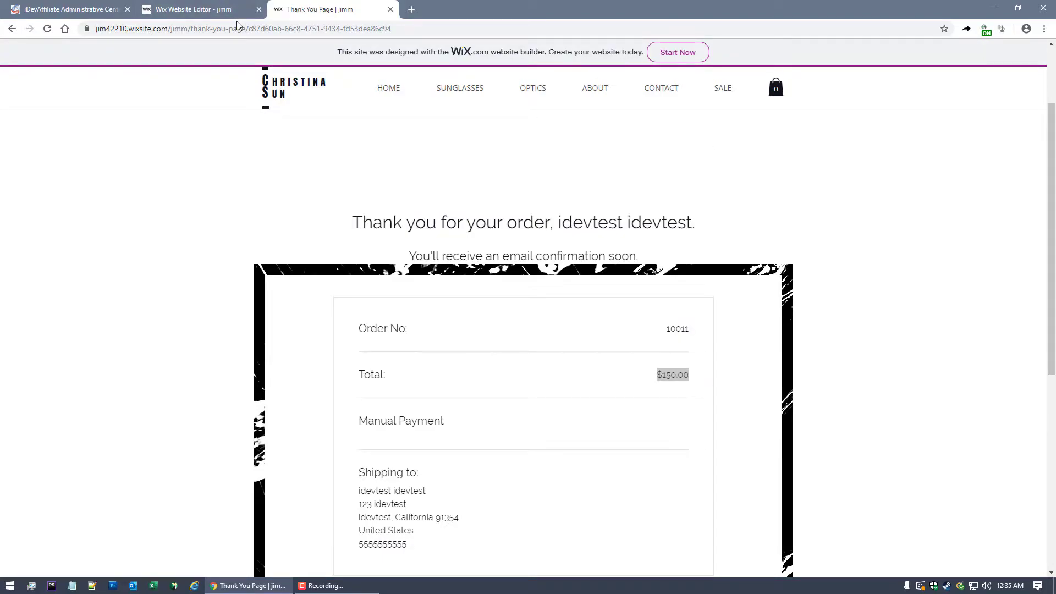
{"action": "left_click", "coordinate": [83, 9]}
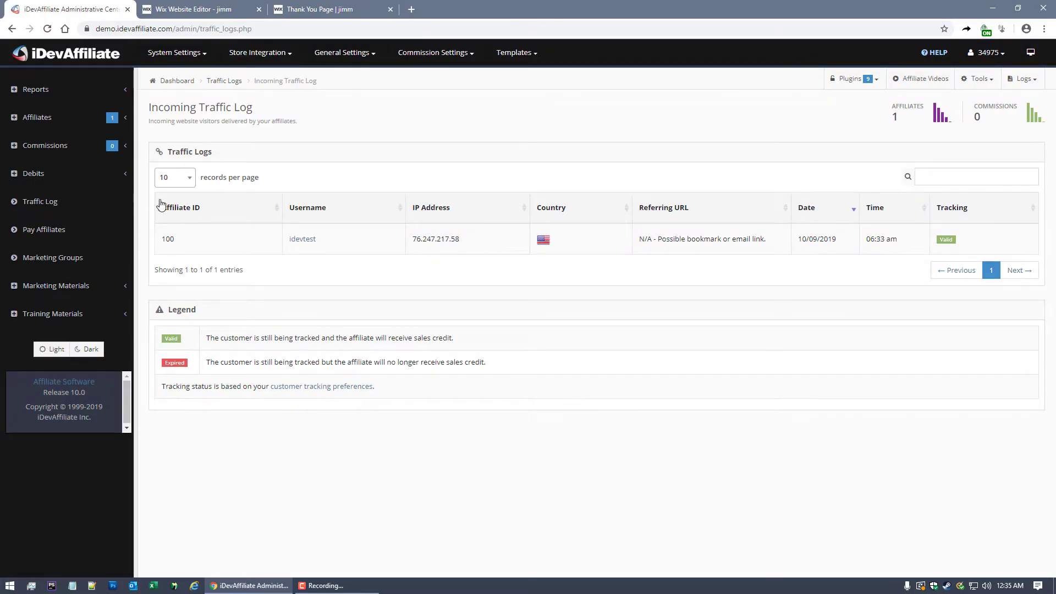
Open Commissions Pending Approval and view the record for order 10011
{"action": "left_click", "coordinate": [45, 145]}
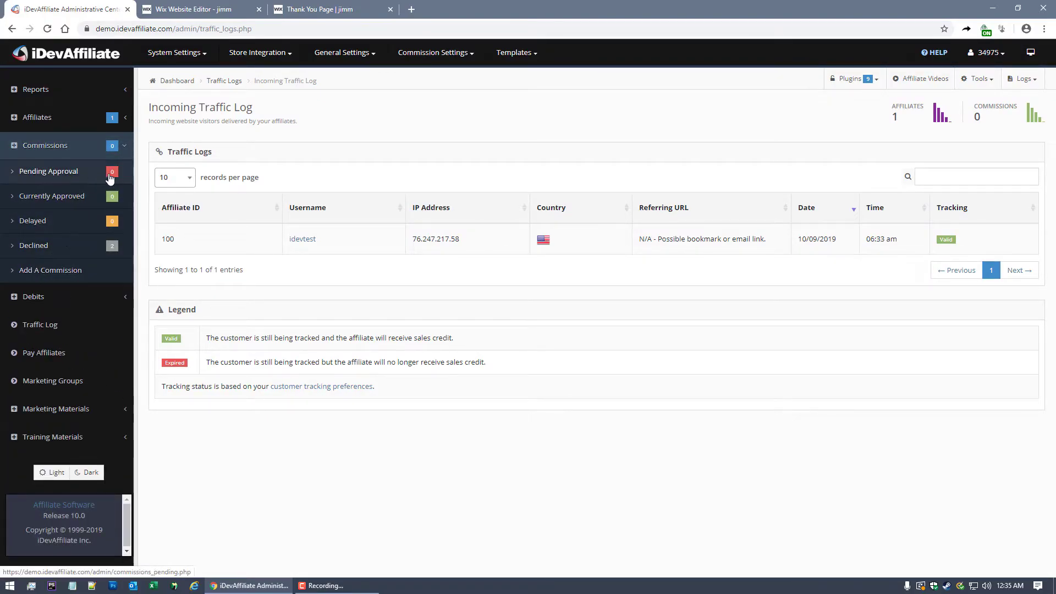
{"action": "left_click", "coordinate": [55, 172]}
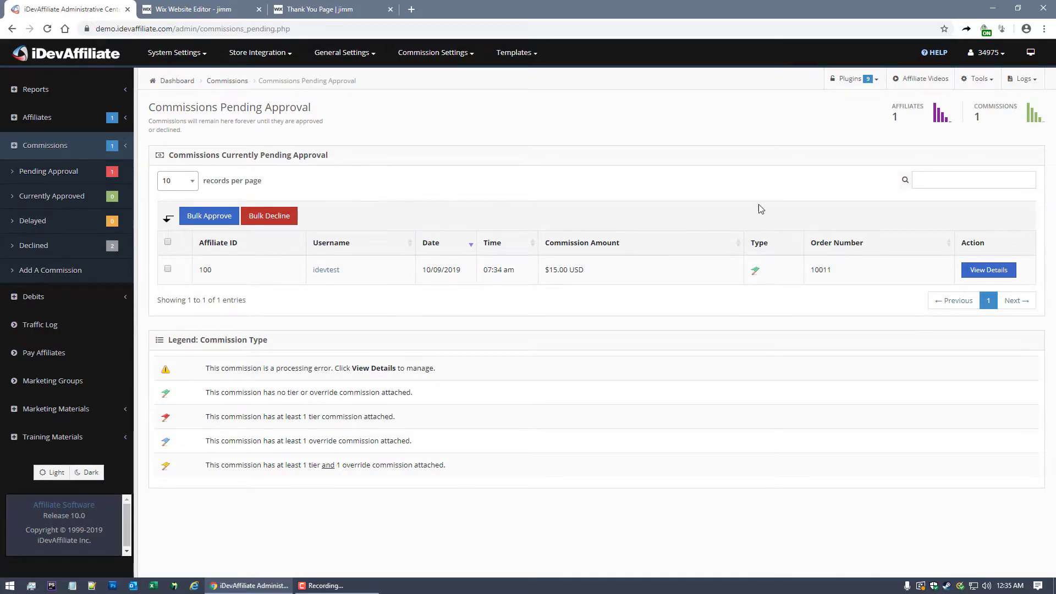
{"action": "left_click_drag", "start_coordinate": [837, 273], "coordinate": [809, 274]}
{"action": "left_click", "coordinate": [989, 271]}
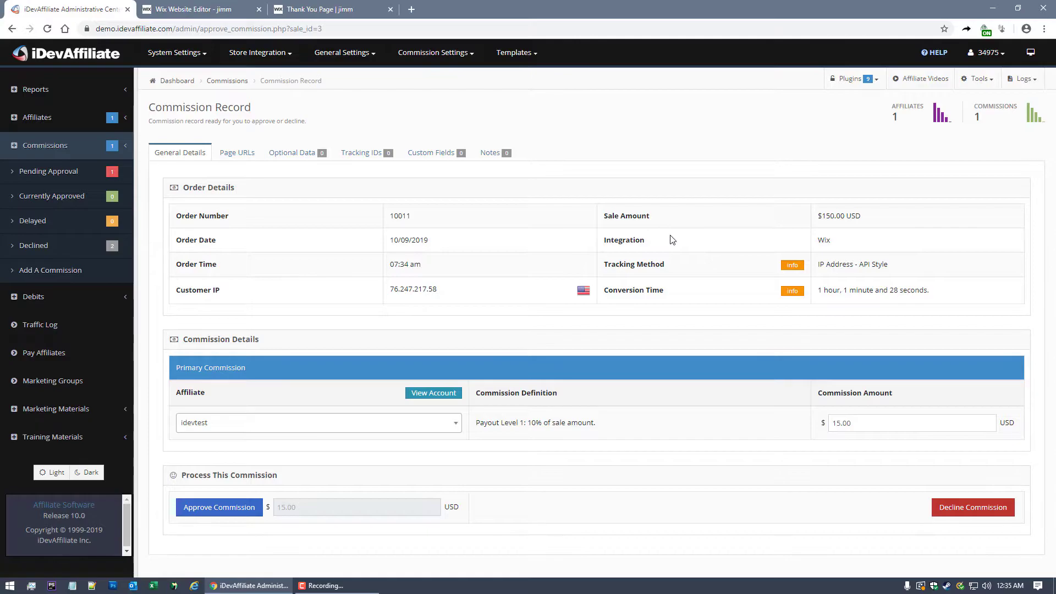
Verify the record shows Wix integration, a 150.00 USD sale and order 10011
{"action": "left_click_drag", "start_coordinate": [663, 245], "coordinate": [687, 241]}
{"action": "left_click", "coordinate": [641, 244]}
{"action": "left_click_drag", "start_coordinate": [838, 241], "coordinate": [817, 240]}
{"action": "left_click_drag", "start_coordinate": [871, 215], "coordinate": [821, 218]}
{"action": "left_click_drag", "start_coordinate": [418, 216], "coordinate": [389, 216]}
Compare the 10% of sale amount definition and $150.00 sale with the 15.00 commission
{"action": "left_click_drag", "start_coordinate": [528, 423], "coordinate": [652, 421]}
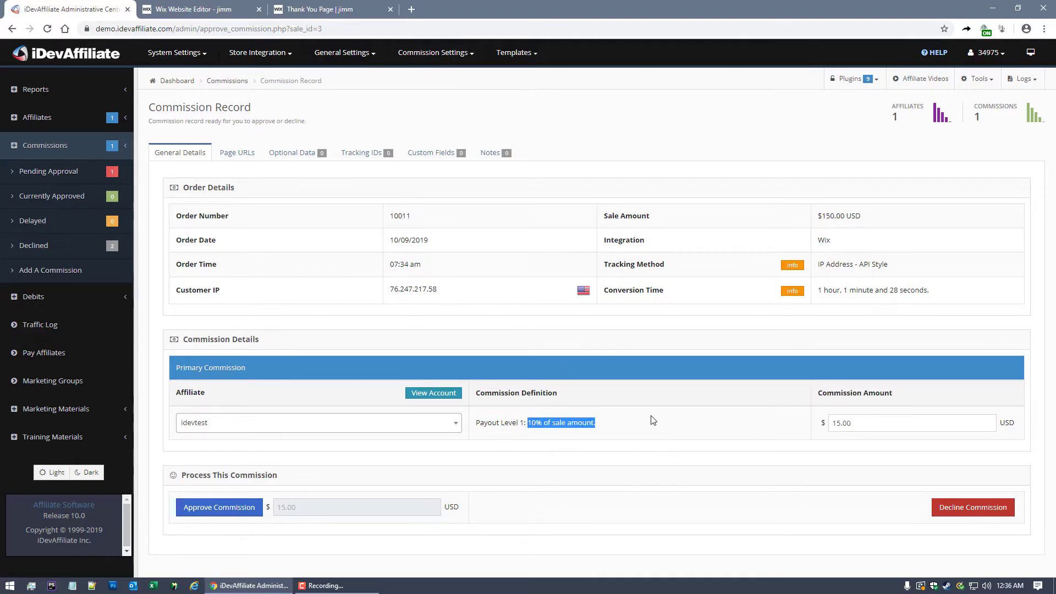
{"action": "left_click_drag", "start_coordinate": [816, 215], "coordinate": [862, 217]}
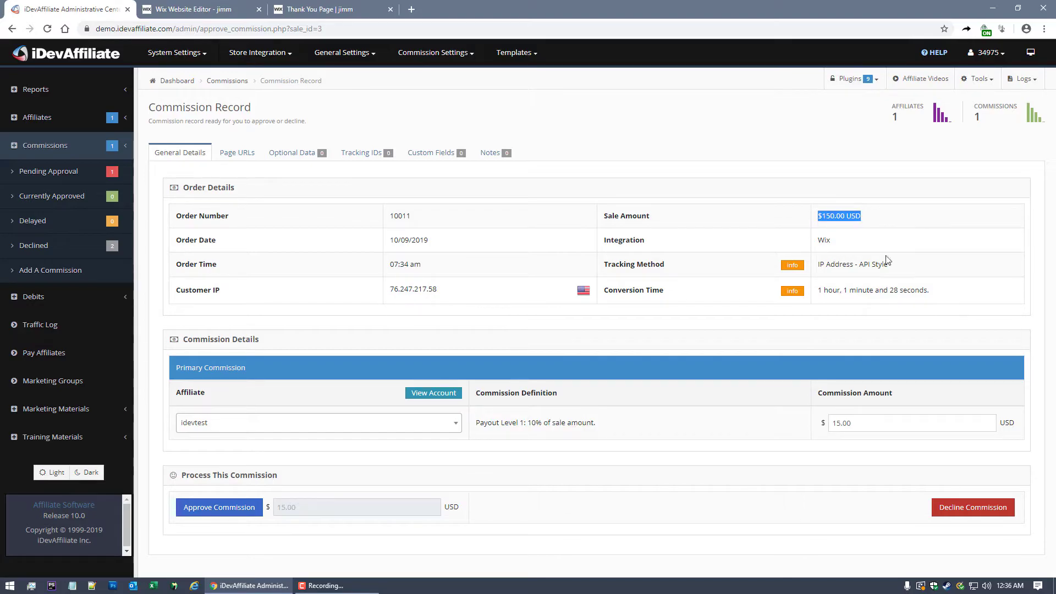
{"action": "left_click_drag", "start_coordinate": [870, 421], "coordinate": [649, 429]}
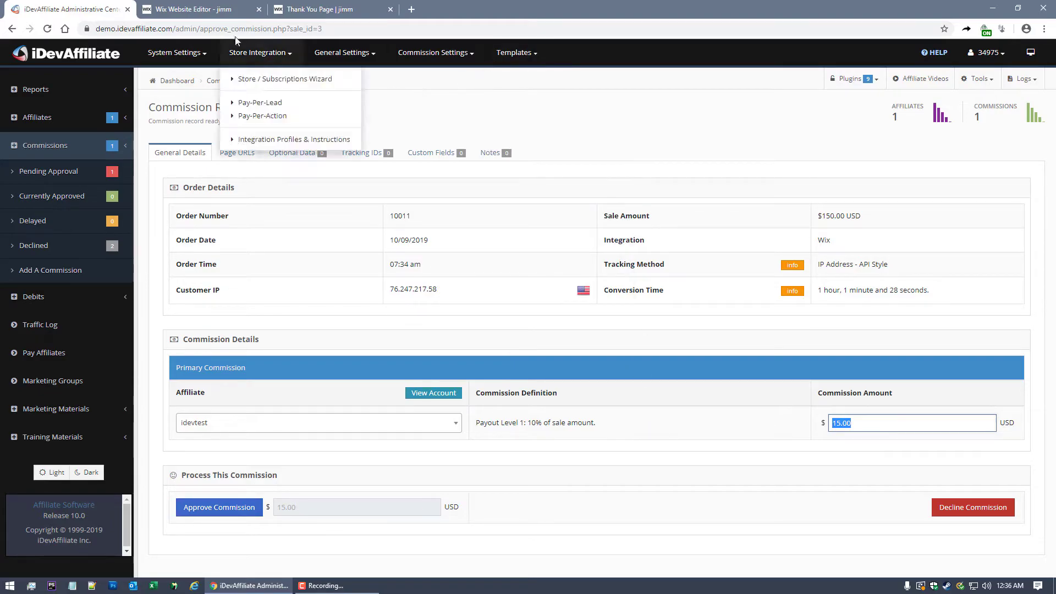
Open the store's black round sunglasses product page and note its SKU 009
{"action": "left_click", "coordinate": [311, 10]}
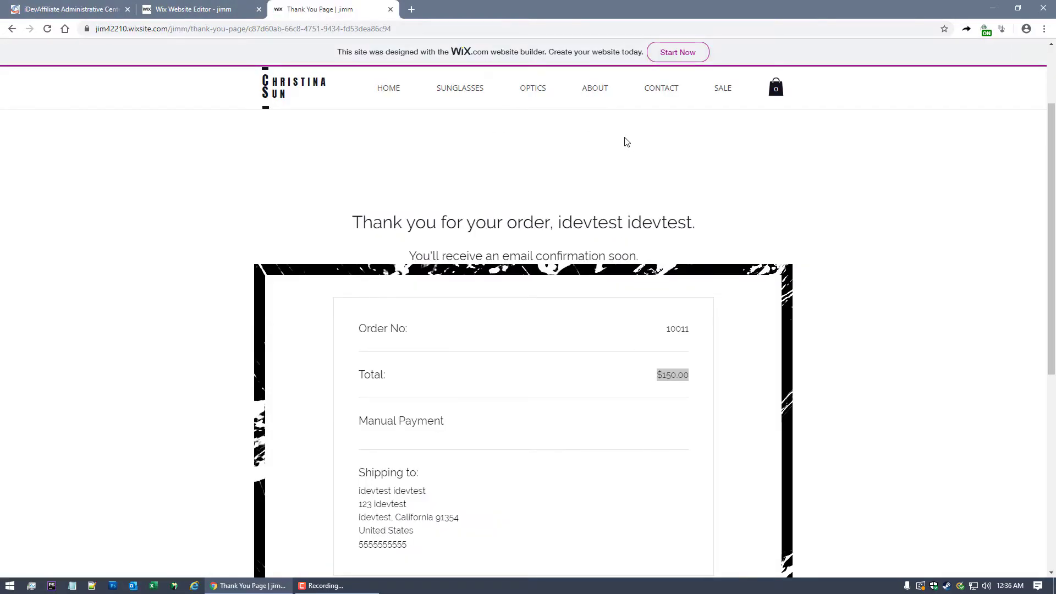
{"action": "left_click", "coordinate": [456, 93]}
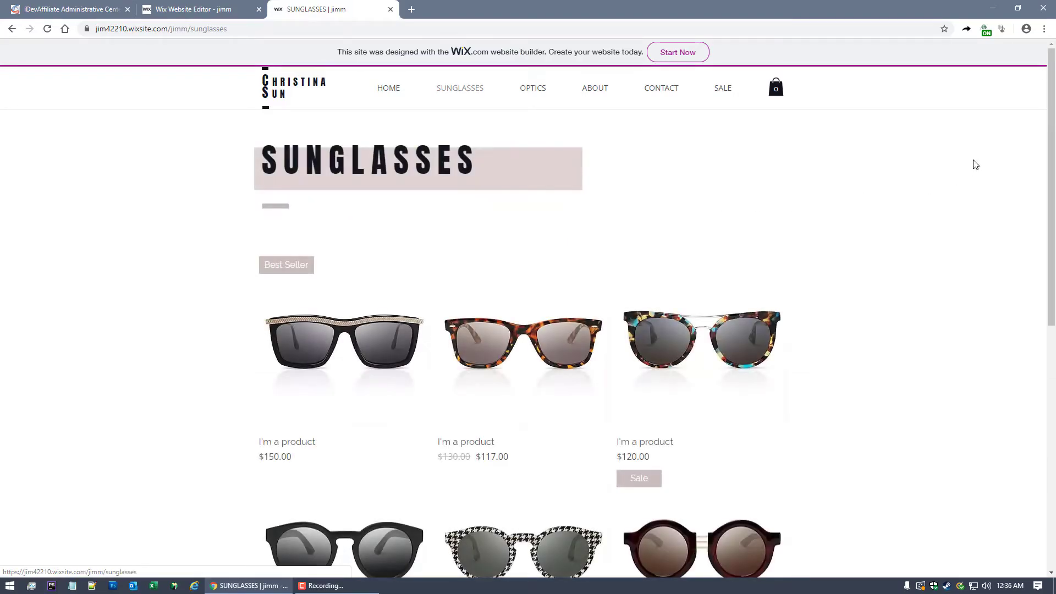
{"action": "scroll", "coordinate": [1050, 115], "scroll_direction": "down", "scroll_amount": 5}
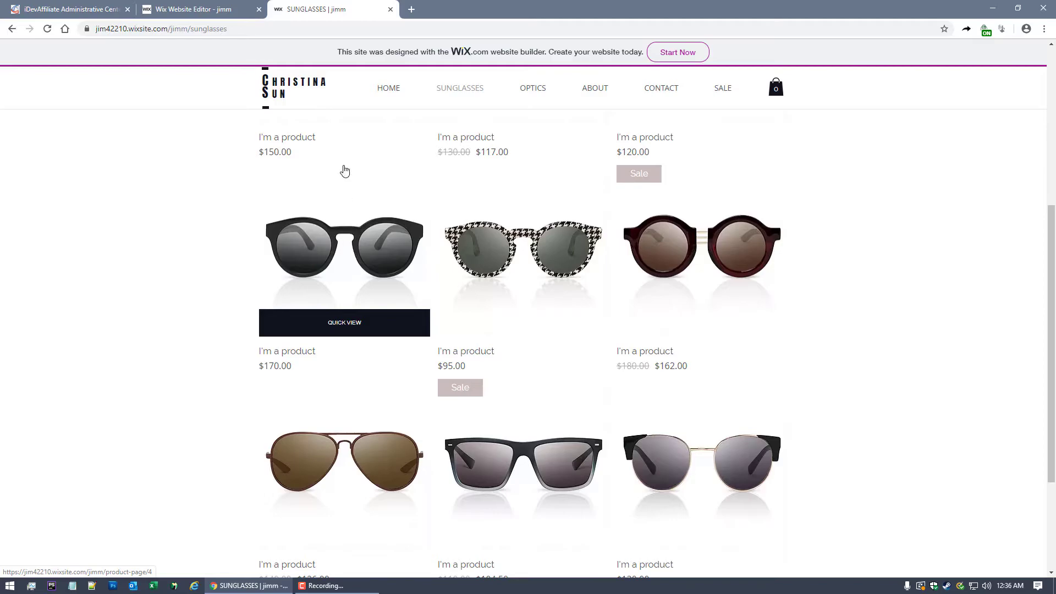
{"action": "left_click", "coordinate": [352, 250]}
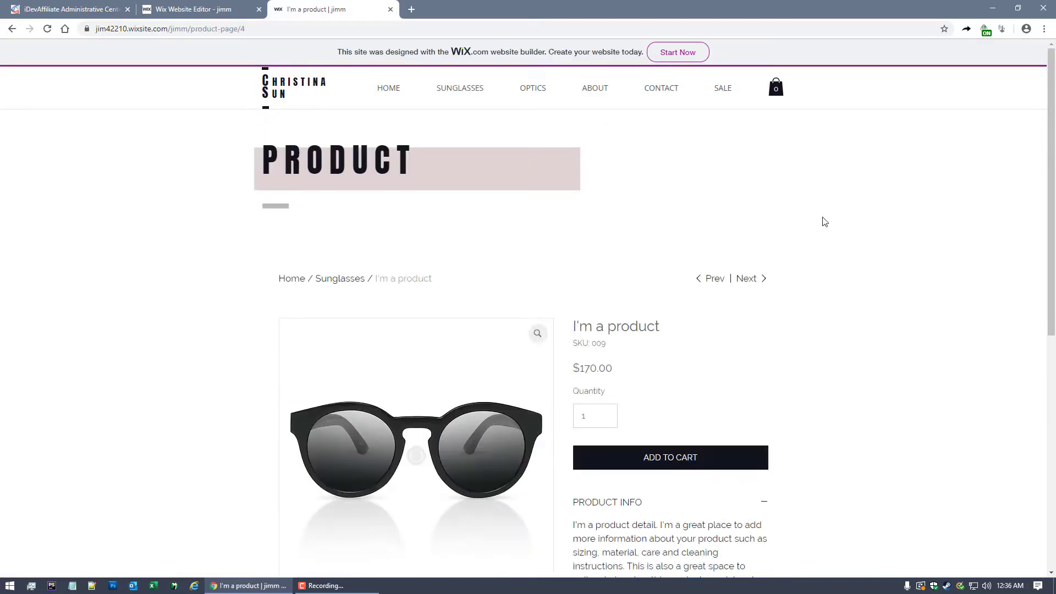
{"action": "left_click_drag", "start_coordinate": [592, 341], "coordinate": [608, 342]}
Check the editor's page code, then reconfirm SKU 009 and the 170.00 price
{"action": "left_click", "coordinate": [187, 9]}
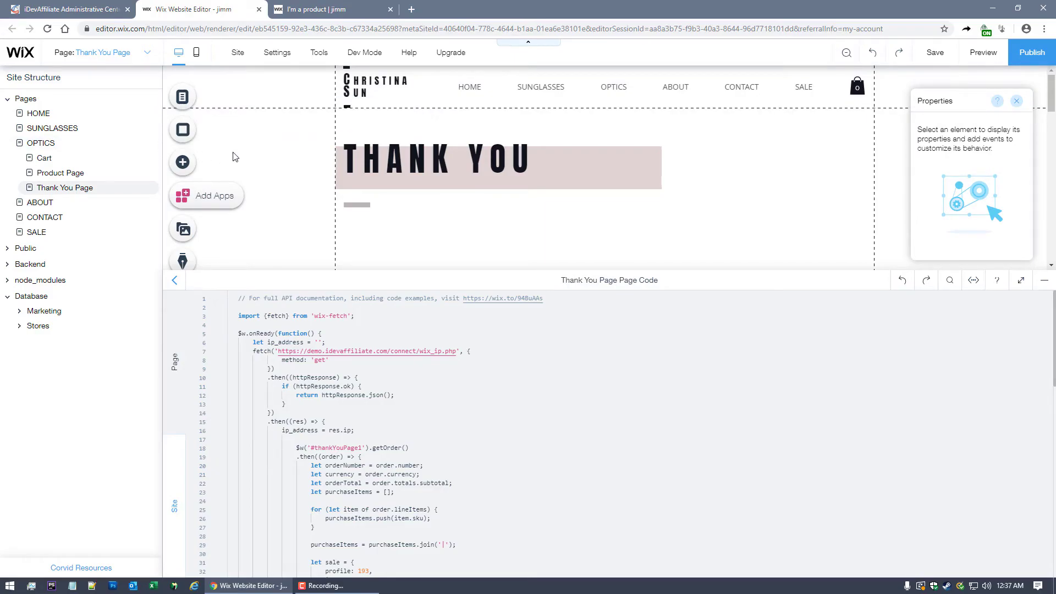
{"action": "left_click", "coordinate": [314, 9]}
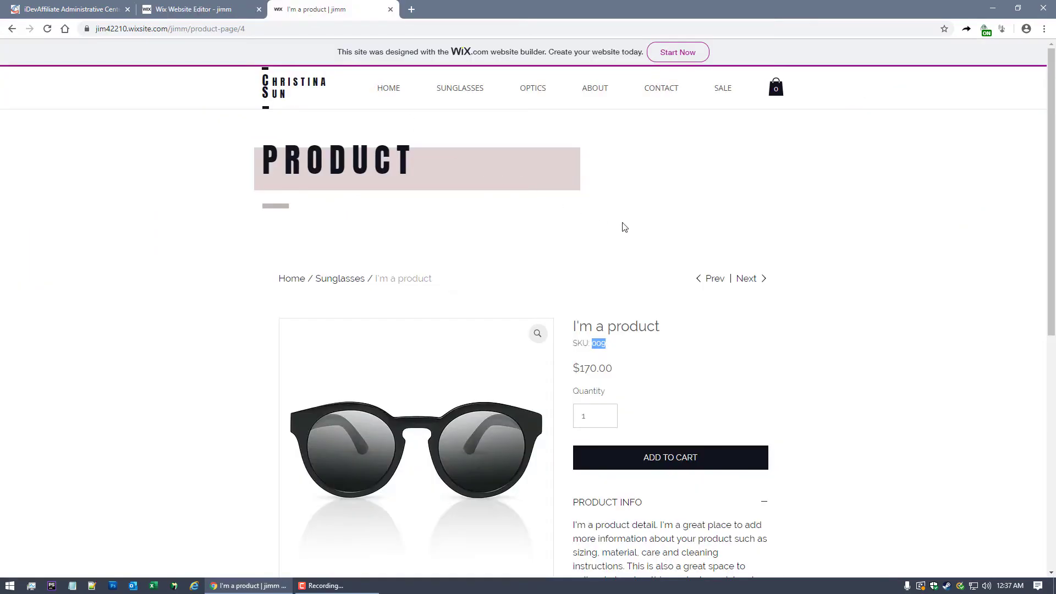
{"action": "double_click", "coordinate": [594, 344]}
{"action": "left_click_drag", "start_coordinate": [578, 367], "coordinate": [606, 368]}
Add a Per-Product Commissioning entry with SKU 009 and product amount 170.0
{"action": "left_click", "coordinate": [45, 12]}
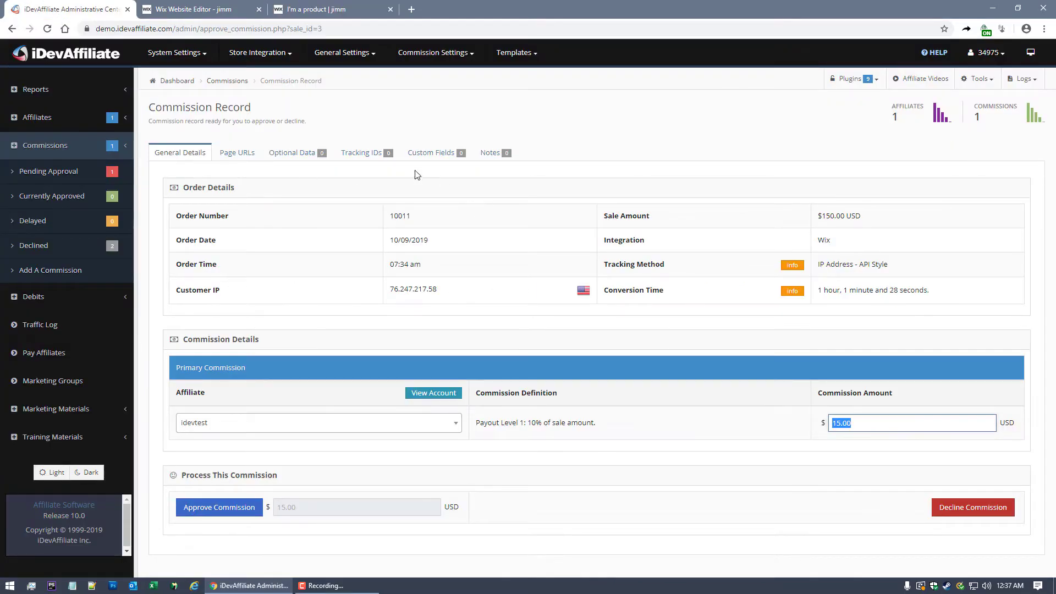
{"action": "left_click", "coordinate": [433, 60]}
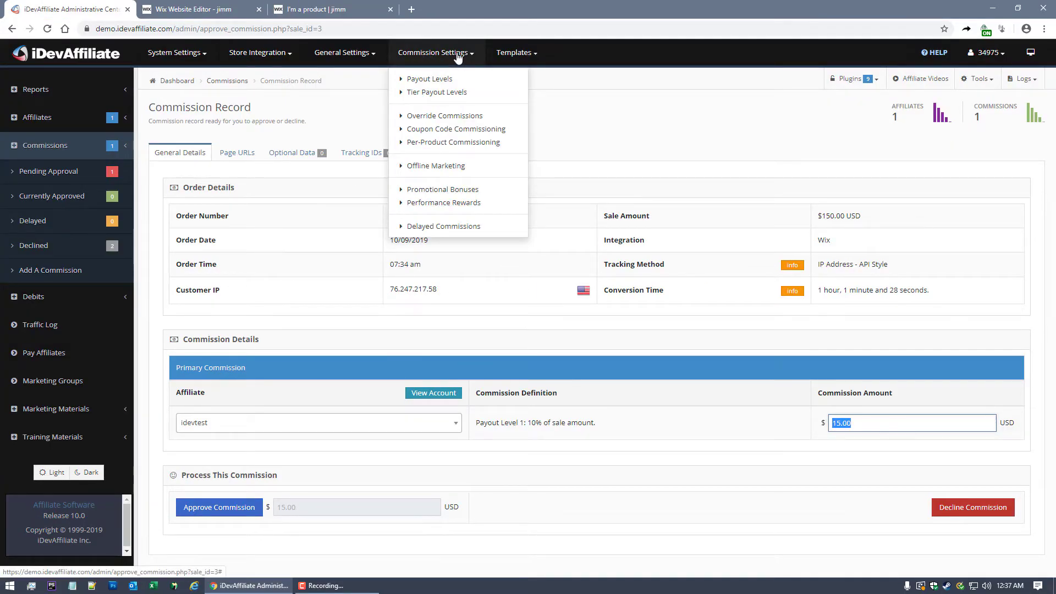
{"action": "left_click", "coordinate": [452, 142]}
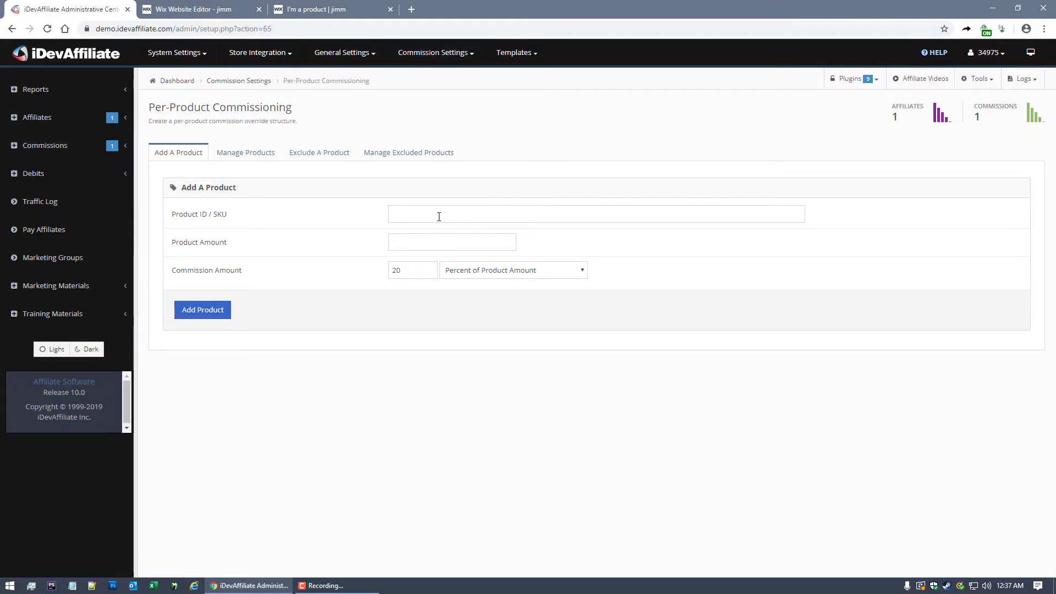
{"action": "left_click", "coordinate": [435, 214]}
{"action": "left_click", "coordinate": [418, 238]}
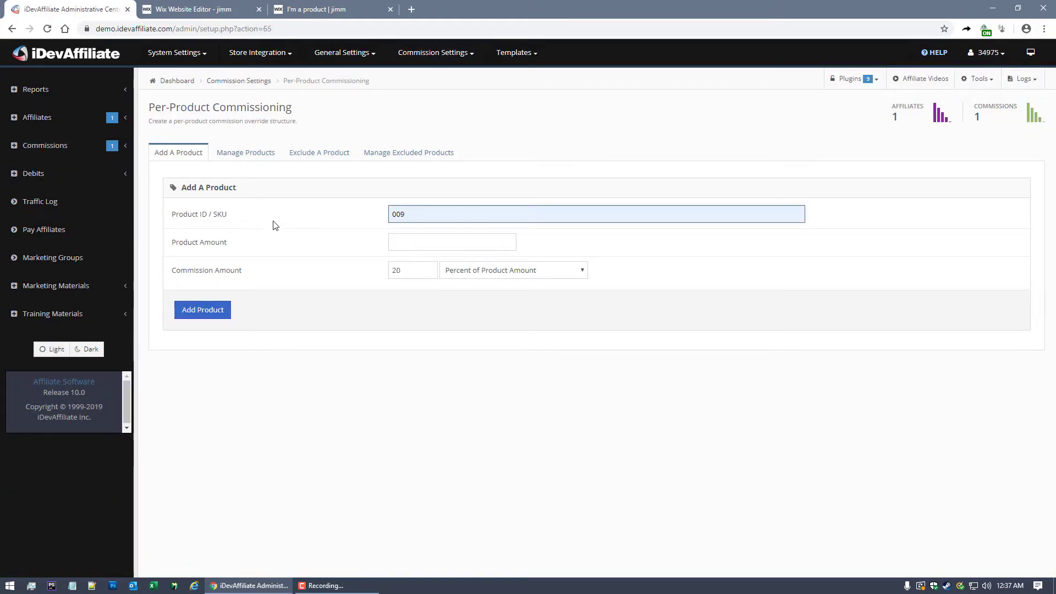
{"action": "left_click", "coordinate": [420, 239]}
{"action": "left_click", "coordinate": [401, 264]}
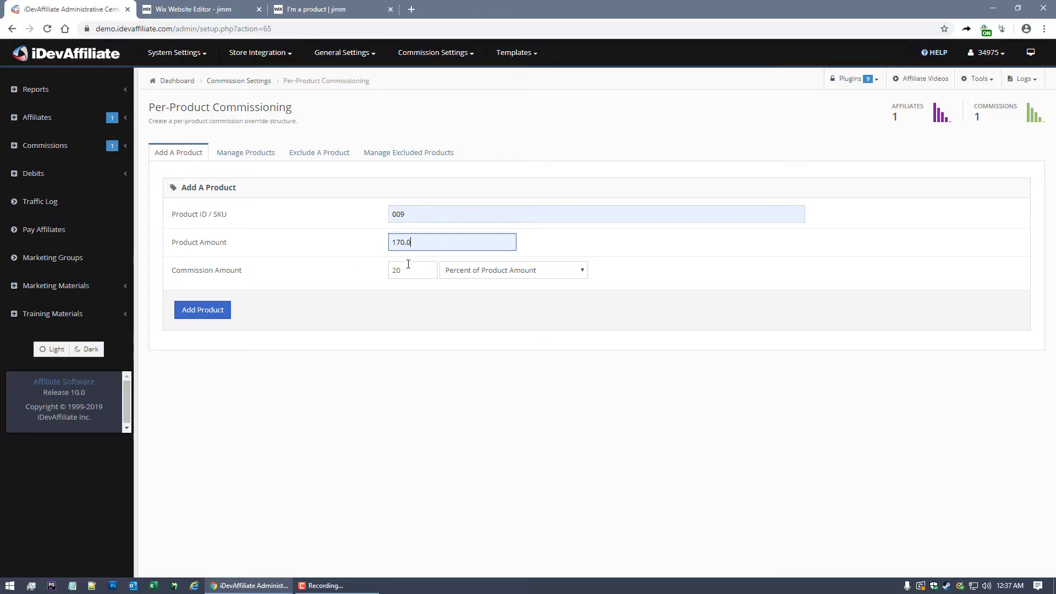
{"action": "left_click", "coordinate": [428, 274]}
Check the Manage Products row: SKU 009, $170.00 product, 50.00% rate, $85.00 commission
{"action": "left_click", "coordinate": [245, 152]}
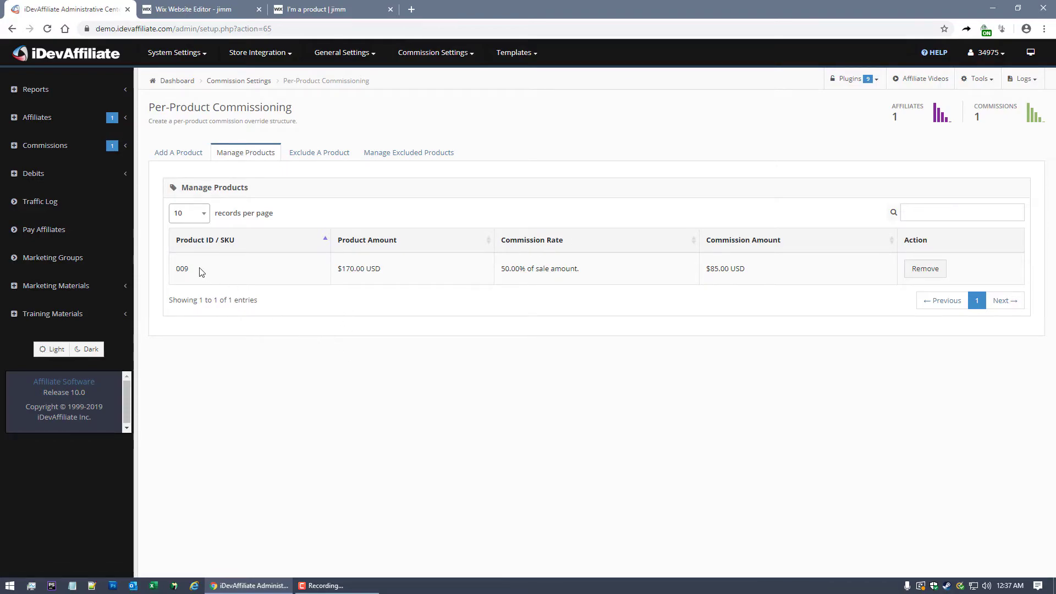
{"action": "left_click_drag", "start_coordinate": [175, 269], "coordinate": [259, 276]}
{"action": "left_click_drag", "start_coordinate": [388, 275], "coordinate": [337, 273]}
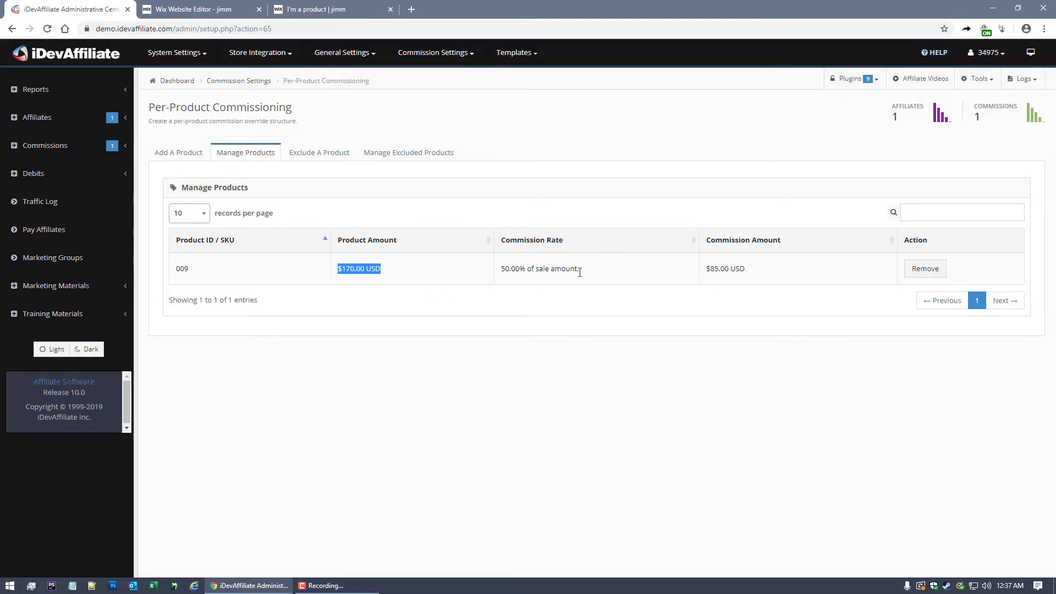
{"action": "left_click_drag", "start_coordinate": [580, 271], "coordinate": [507, 278]}
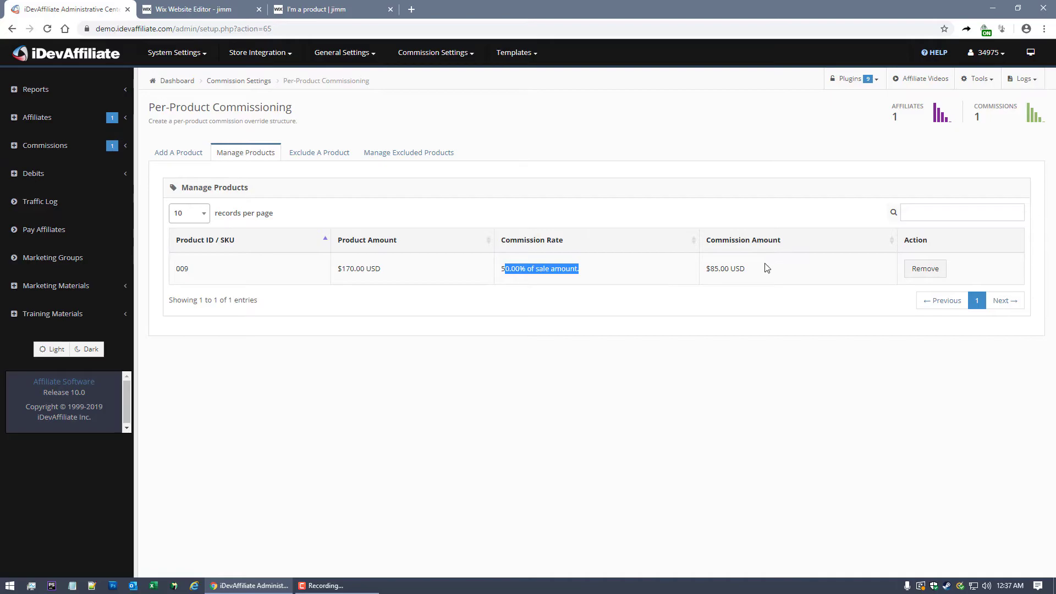
{"action": "left_click_drag", "start_coordinate": [751, 269], "coordinate": [705, 269]}
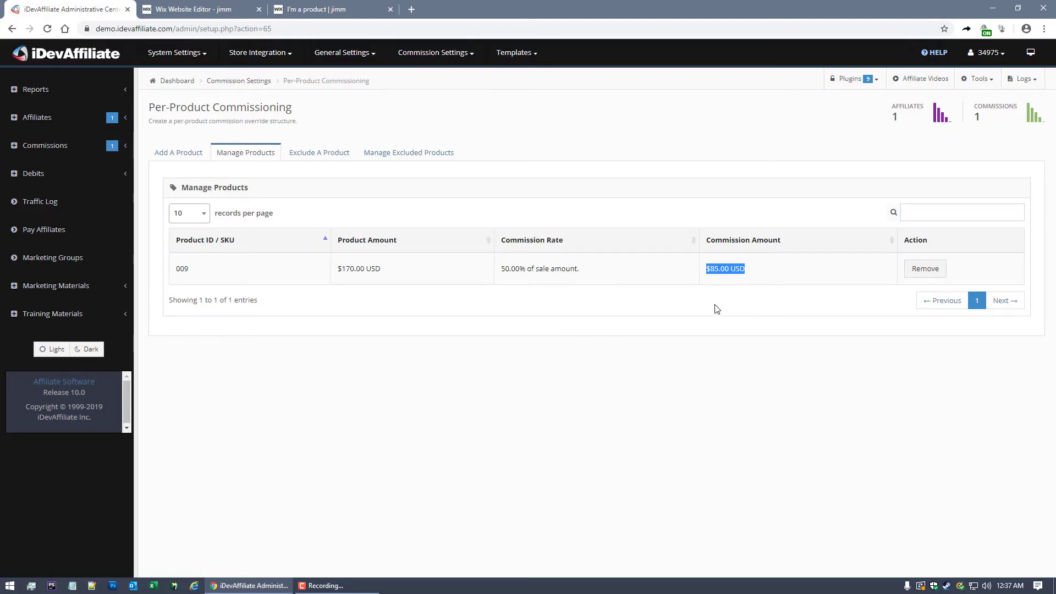
Add the SKU 009 sunglasses to the cart and begin checkout
{"action": "left_click", "coordinate": [332, 4]}
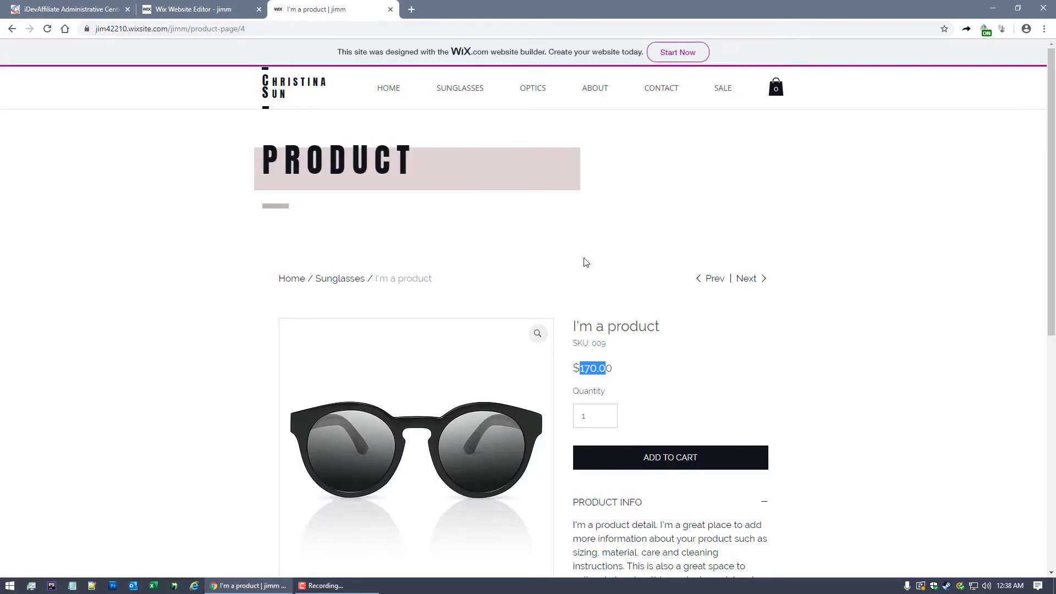
{"action": "scroll", "coordinate": [863, 266], "scroll_direction": "down", "scroll_amount": 2}
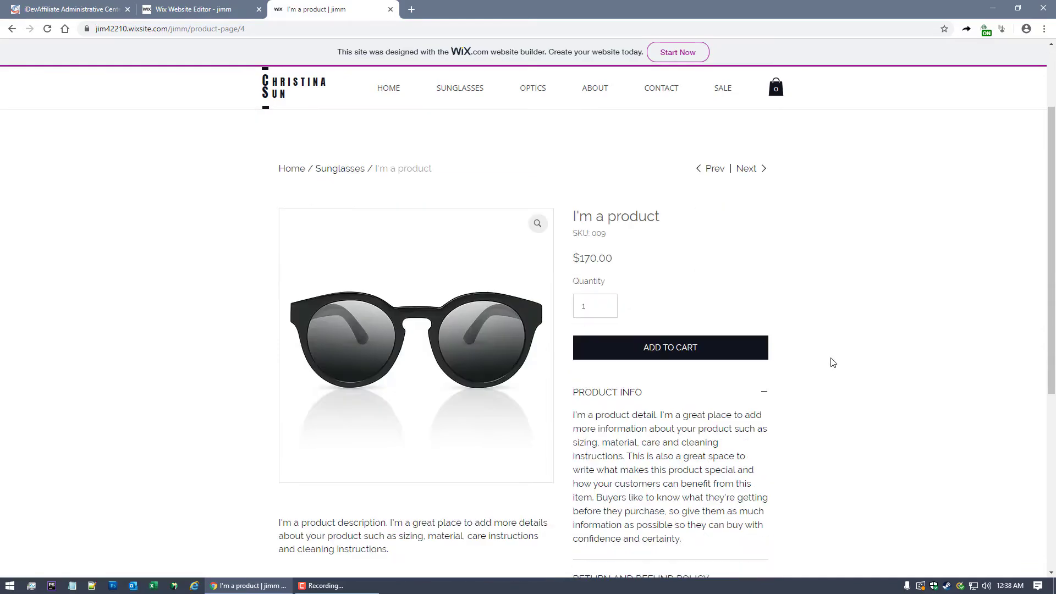
{"action": "left_click", "coordinate": [683, 352]}
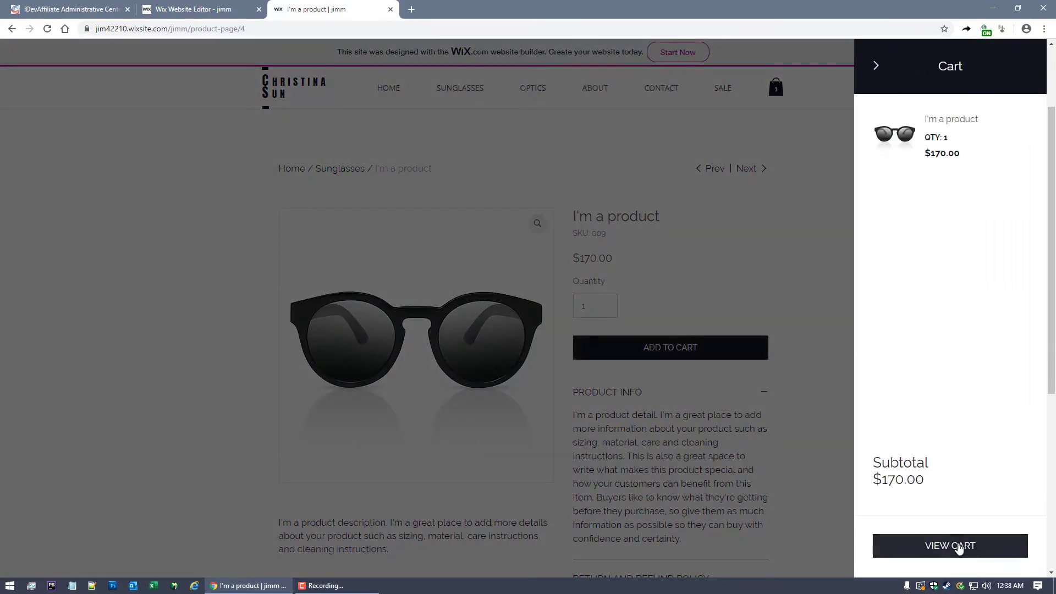
{"action": "left_click", "coordinate": [947, 545]}
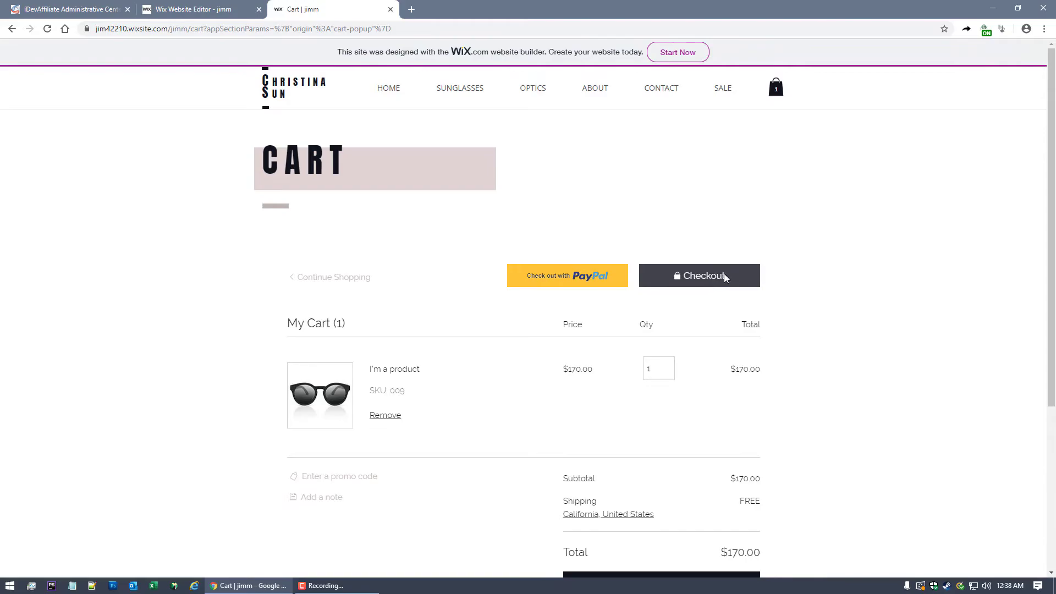
{"action": "left_click", "coordinate": [723, 272]}
Place a test order with autofilled shipping, free delivery and Manual Payment
{"action": "left_click", "coordinate": [532, 395]}
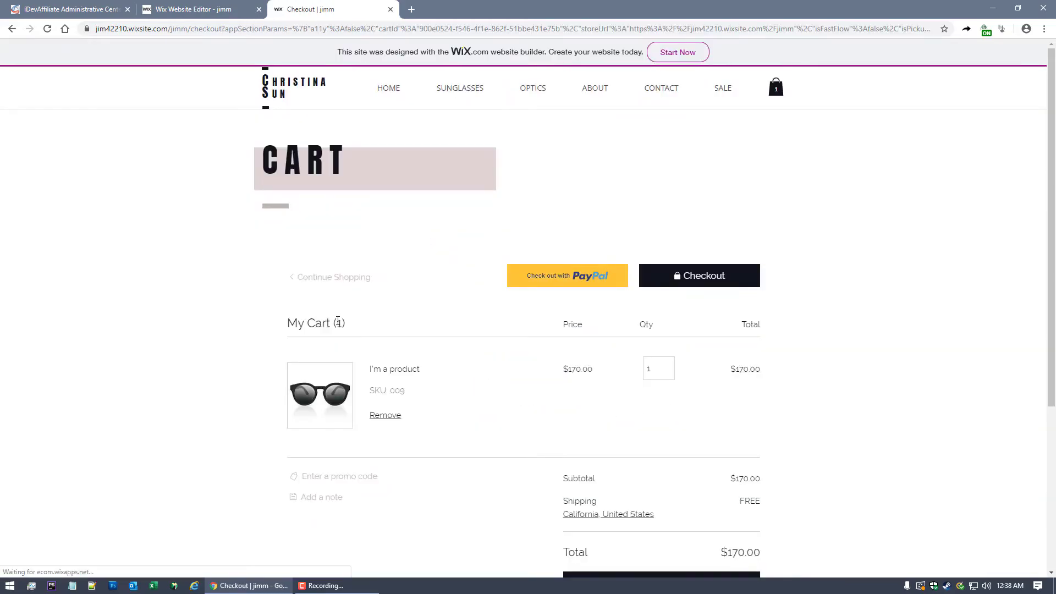
{"action": "left_click", "coordinate": [324, 216]}
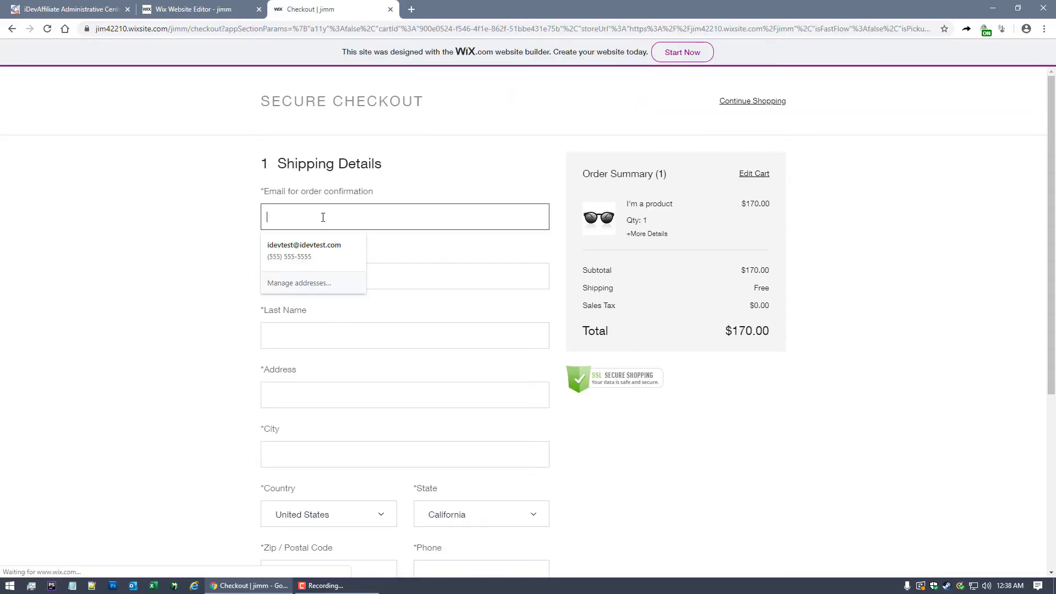
{"action": "left_click", "coordinate": [297, 244]}
{"action": "scroll", "coordinate": [231, 261], "scroll_direction": "down", "scroll_amount": 5}
{"action": "left_click", "coordinate": [422, 352]}
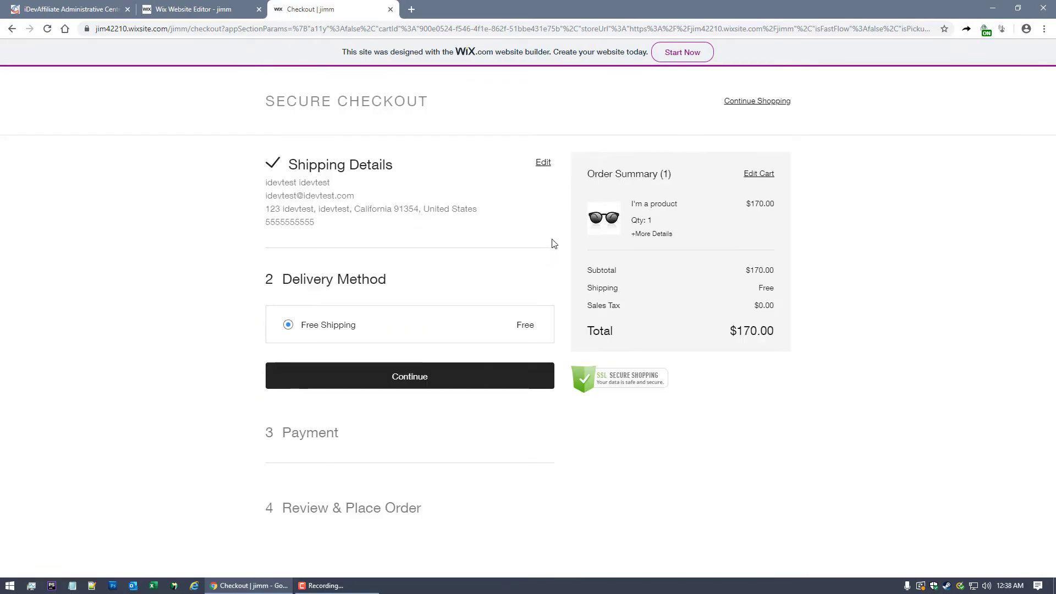
{"action": "left_click", "coordinate": [548, 363]}
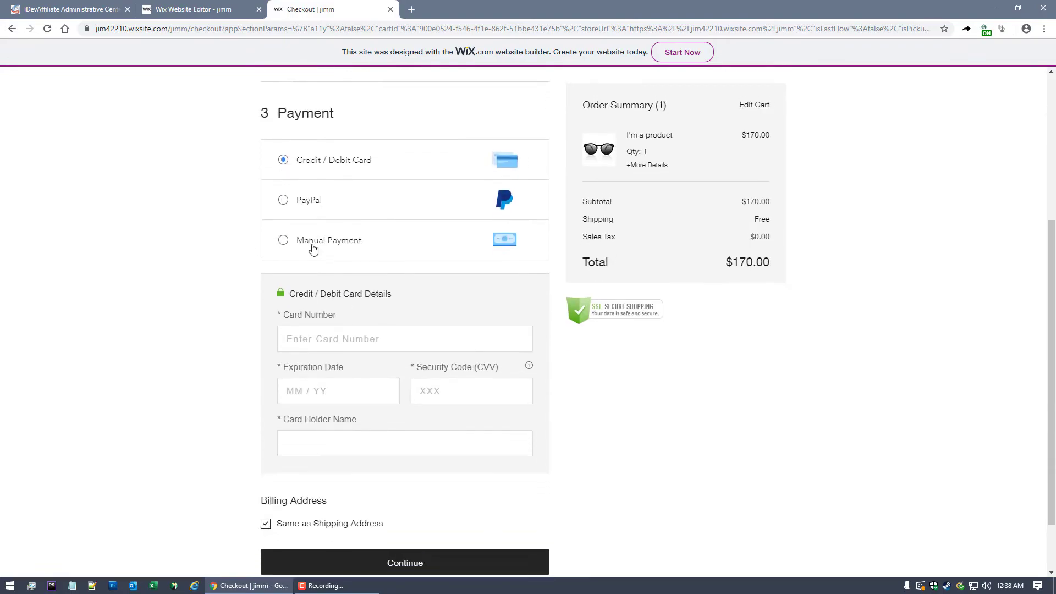
{"action": "left_click", "coordinate": [346, 242]}
{"action": "left_click", "coordinate": [448, 491]}
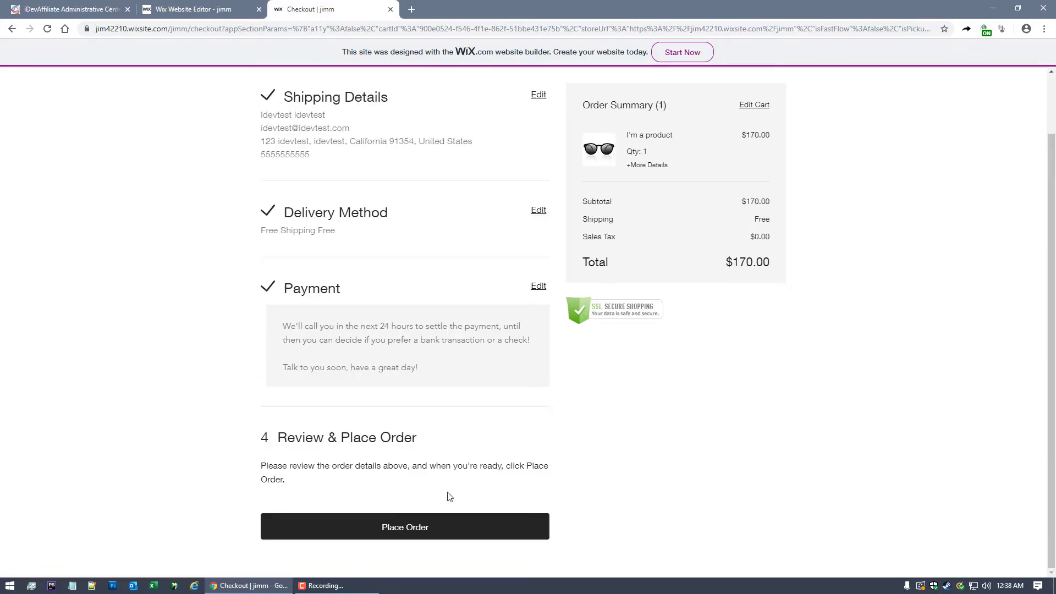
{"action": "left_click", "coordinate": [411, 526]}
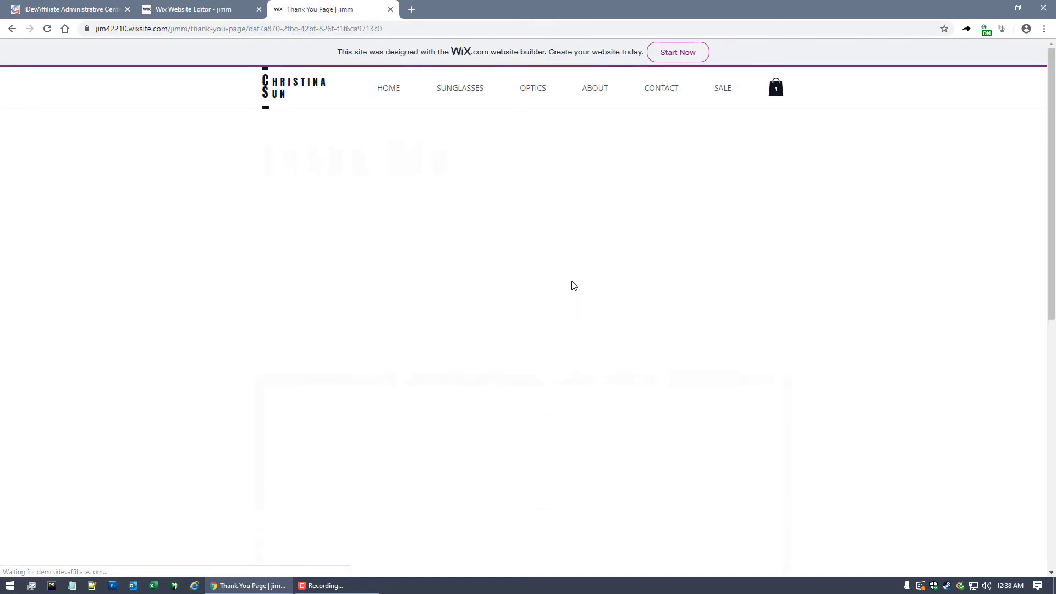
Confirm the order 10012 total of $170.00 on the Thank You page
{"action": "scroll", "coordinate": [766, 271], "scroll_direction": "down", "scroll_amount": 1}
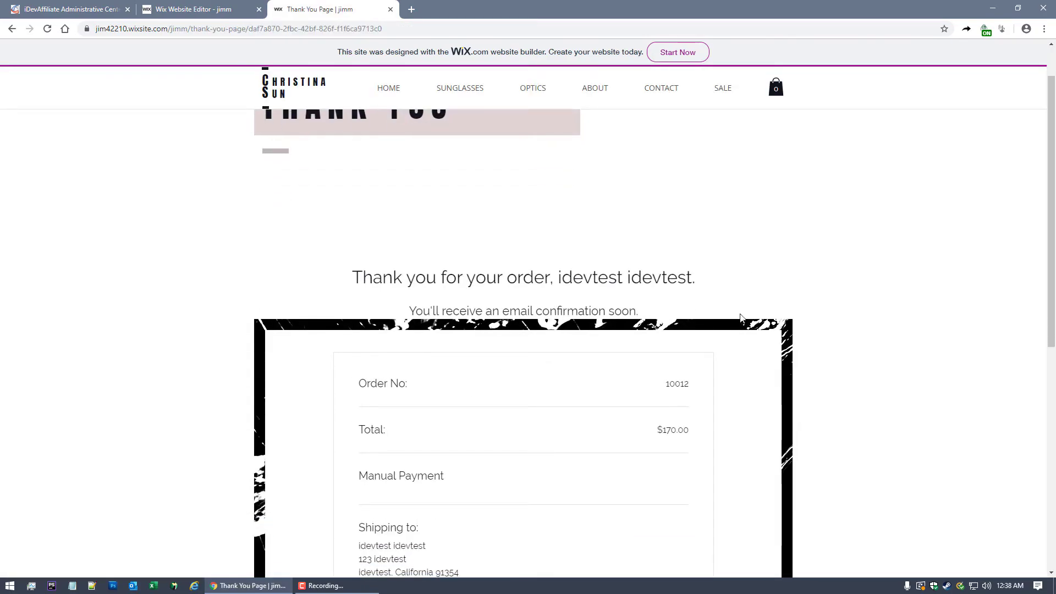
{"action": "left_click_drag", "start_coordinate": [666, 387], "coordinate": [691, 385]}
{"action": "left_click_drag", "start_coordinate": [667, 430], "coordinate": [657, 429]}
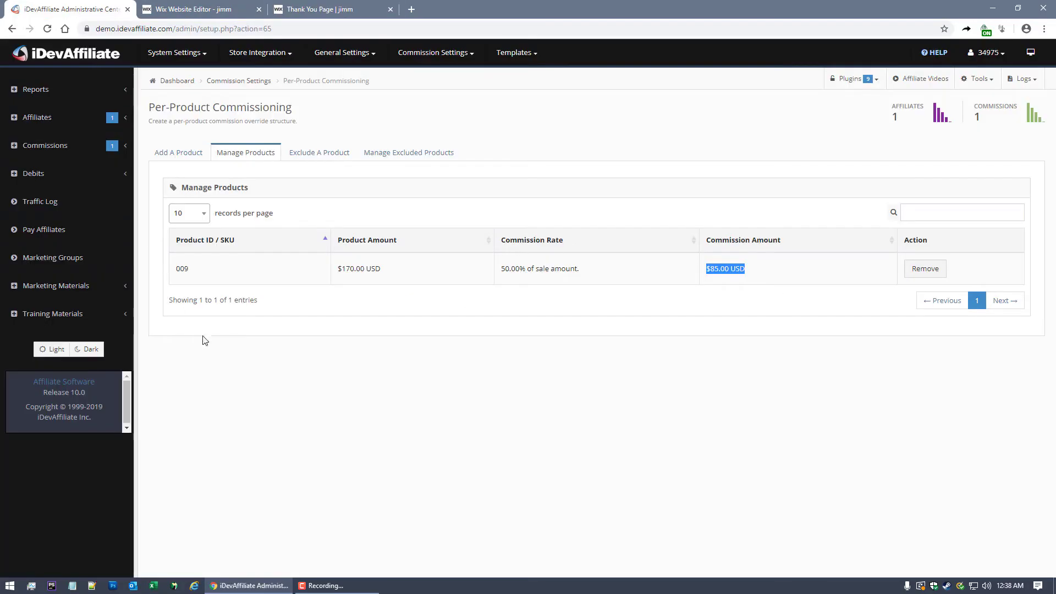
In Pending Approval, find order 10012 with its $85.00 USD commission
{"action": "left_click", "coordinate": [71, 10]}
{"action": "left_click", "coordinate": [71, 145]}
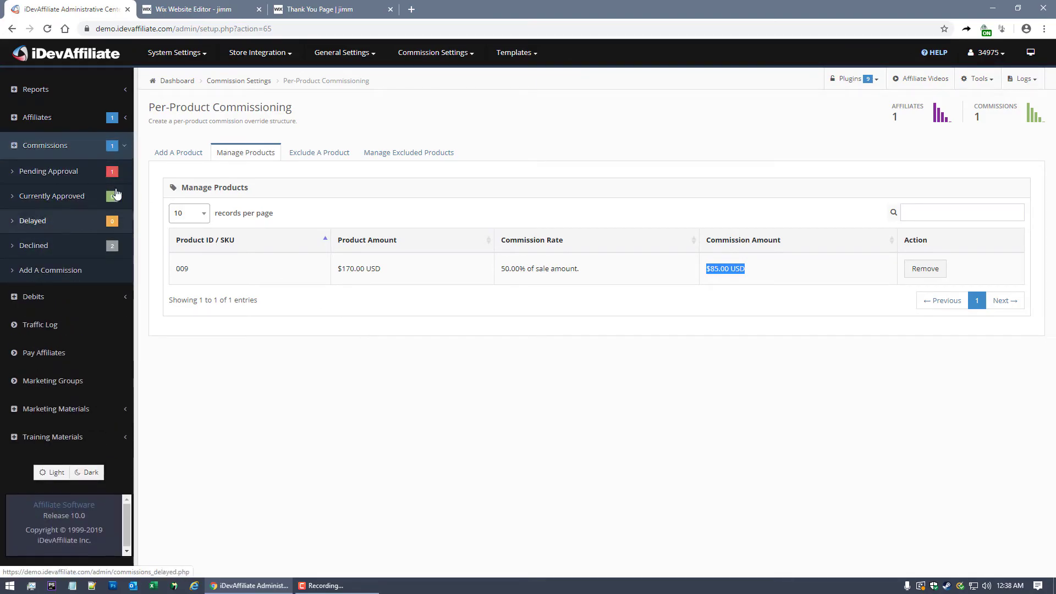
{"action": "left_click", "coordinate": [60, 176]}
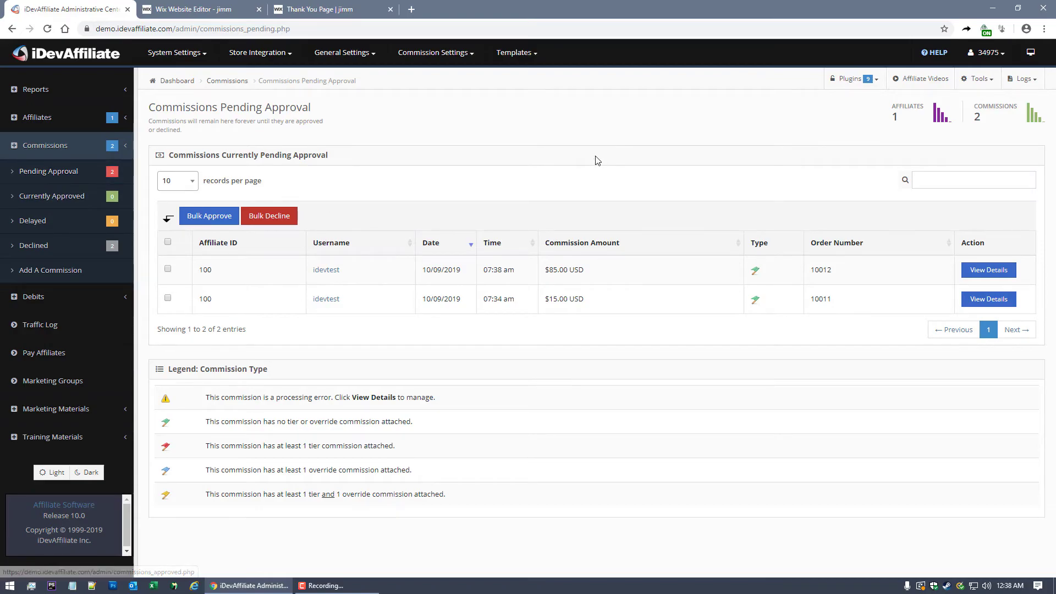
{"action": "double_click", "coordinate": [817, 269]}
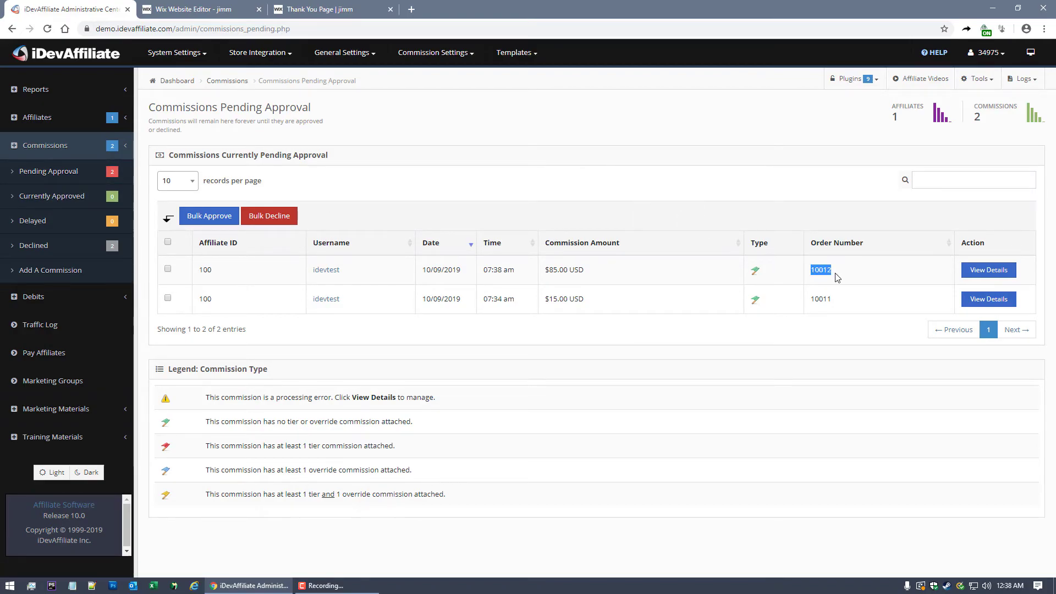
{"action": "left_click_drag", "start_coordinate": [595, 267], "coordinate": [556, 259]}
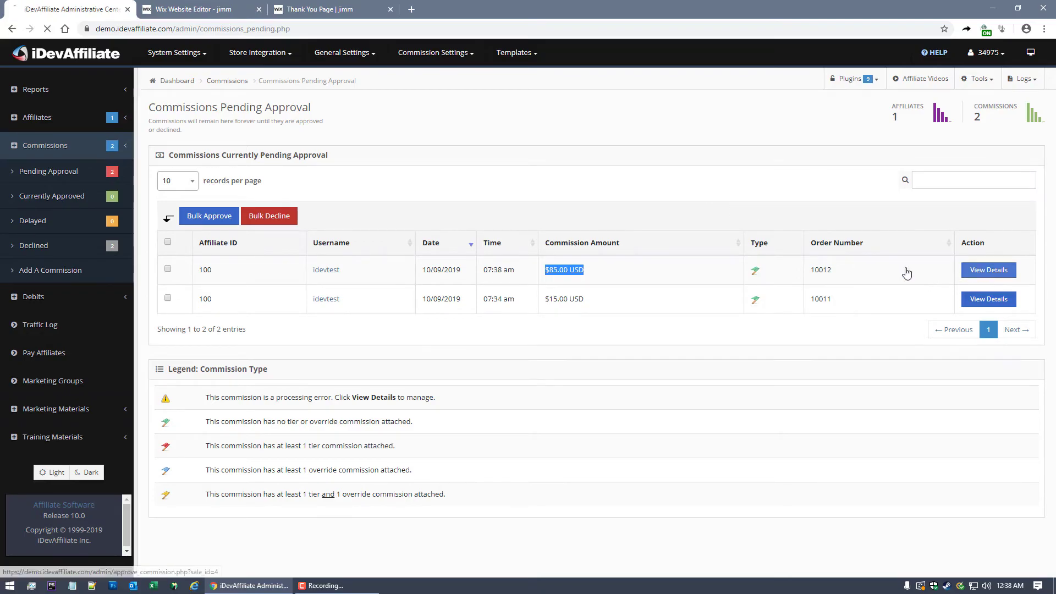
View order 10012's commission details, confirming the $170.00 sale amount
{"action": "left_click", "coordinate": [978, 271]}
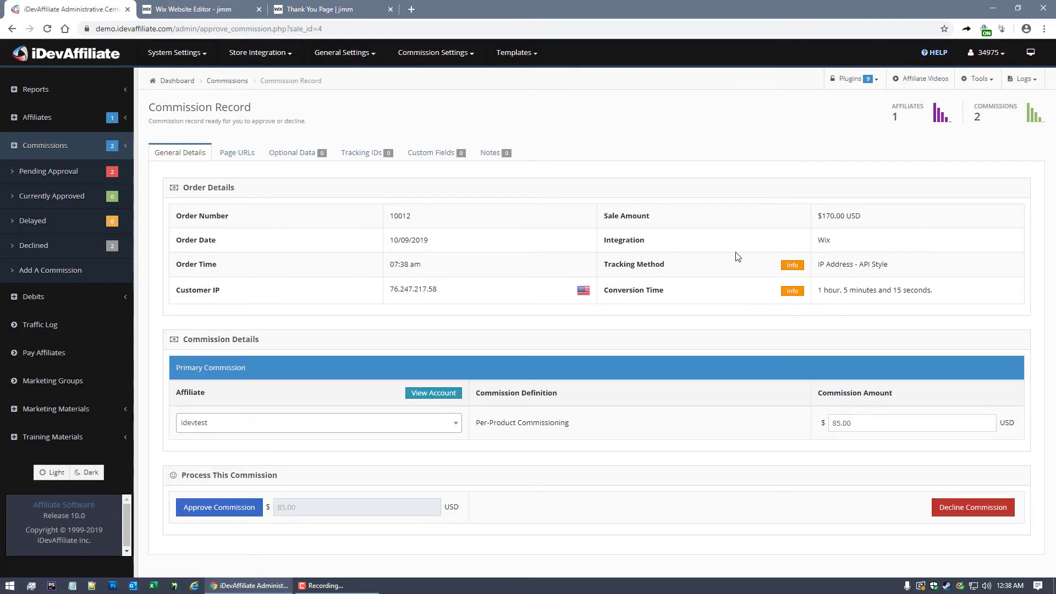
{"action": "left_click_drag", "start_coordinate": [817, 216], "coordinate": [859, 218]}
{"action": "left_click_drag", "start_coordinate": [429, 221], "coordinate": [392, 229]}
Open order 10011's commission details and check its 10% of sale amount definition
{"action": "left_click", "coordinate": [50, 172]}
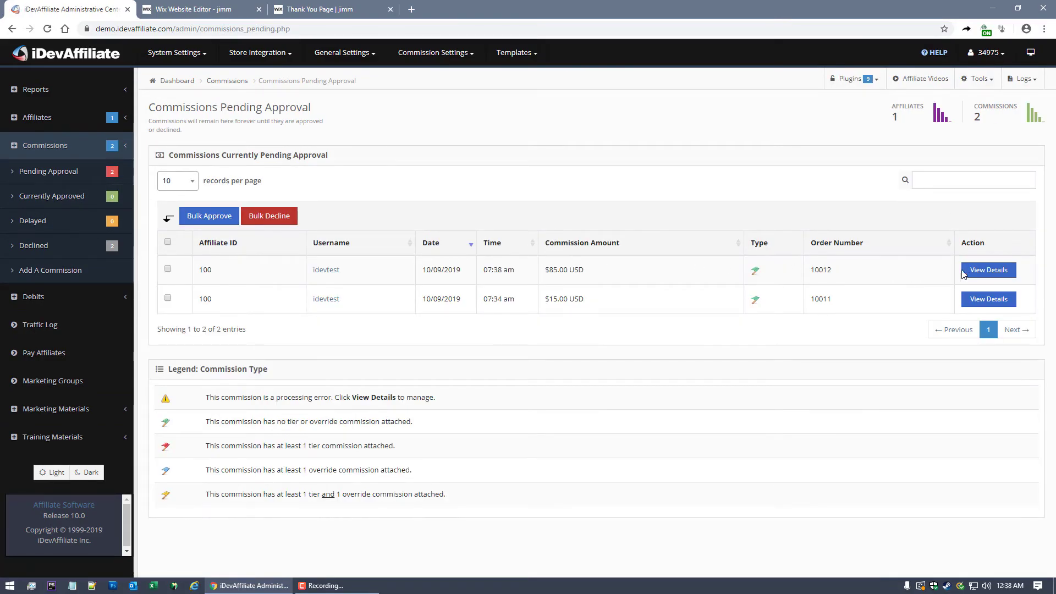
{"action": "left_click", "coordinate": [983, 301]}
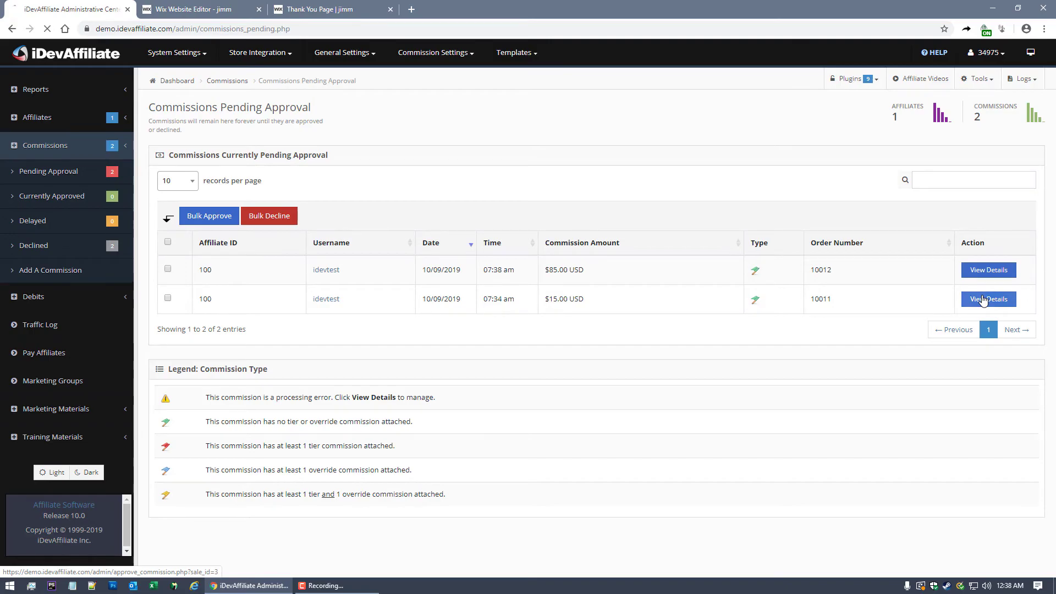
{"action": "left_click_drag", "start_coordinate": [485, 393], "coordinate": [562, 398]}
{"action": "left_click_drag", "start_coordinate": [476, 424], "coordinate": [602, 425]}
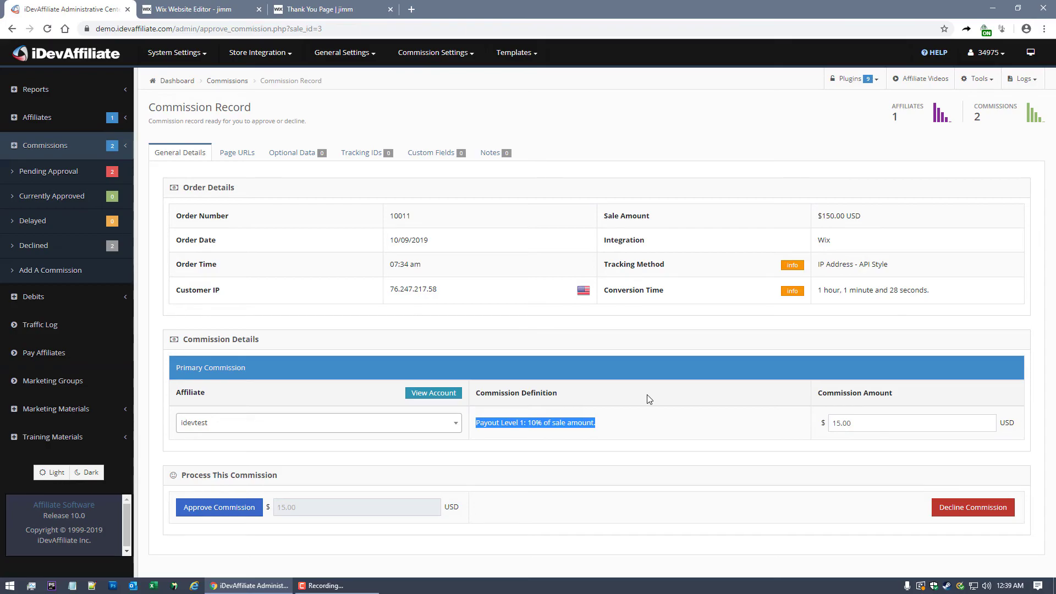
Compare the $150.00 sale, 10% payout level and 15.00 commission amount
{"action": "triple_click", "coordinate": [821, 217]}
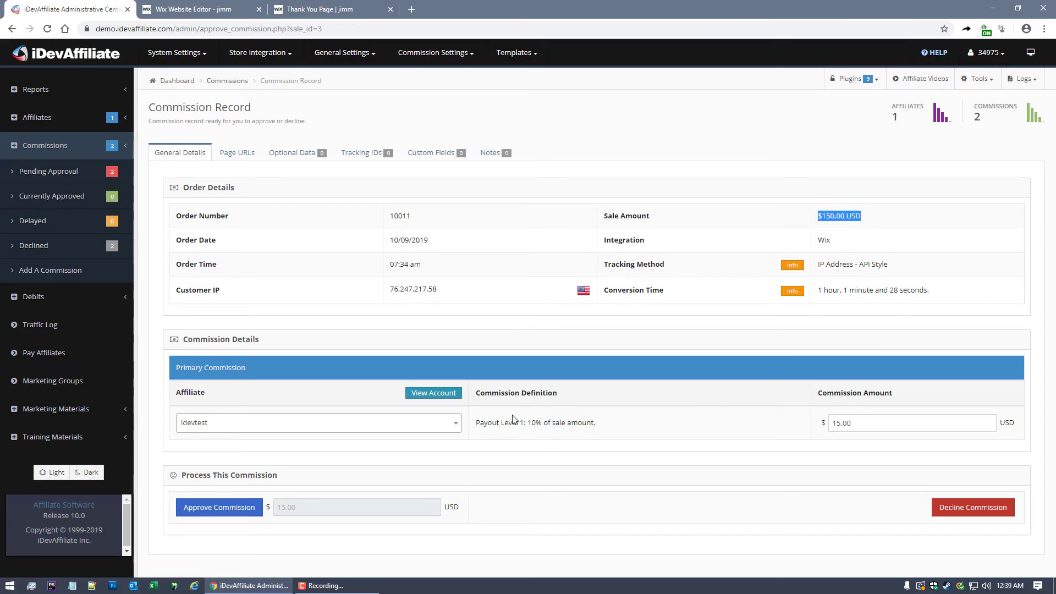
{"action": "left_click_drag", "start_coordinate": [501, 422], "coordinate": [588, 420]}
{"action": "double_click", "coordinate": [832, 422]}
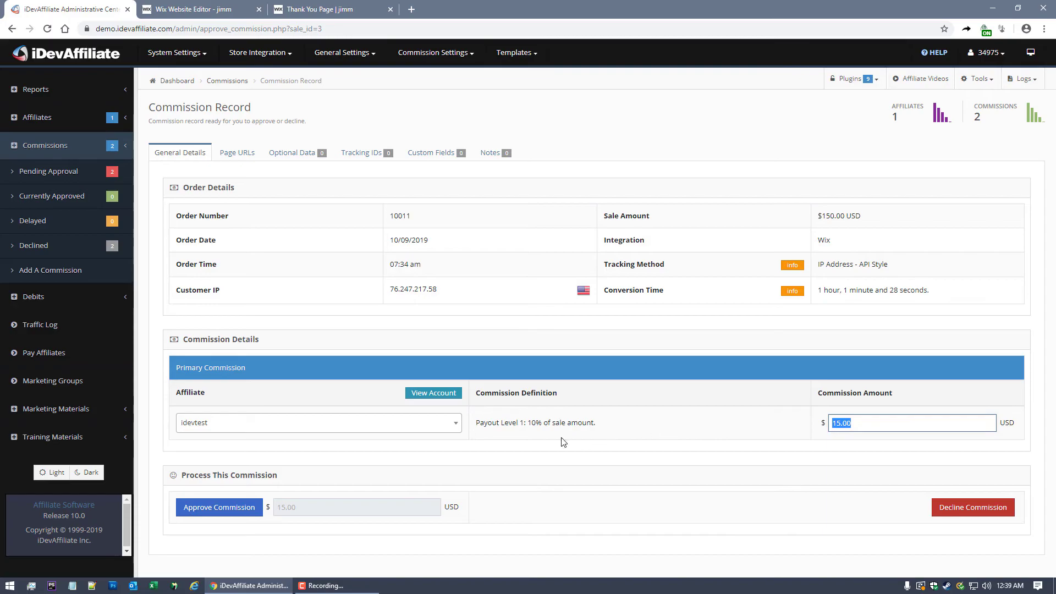
{"action": "left_click_drag", "start_coordinate": [476, 423], "coordinate": [638, 437]}
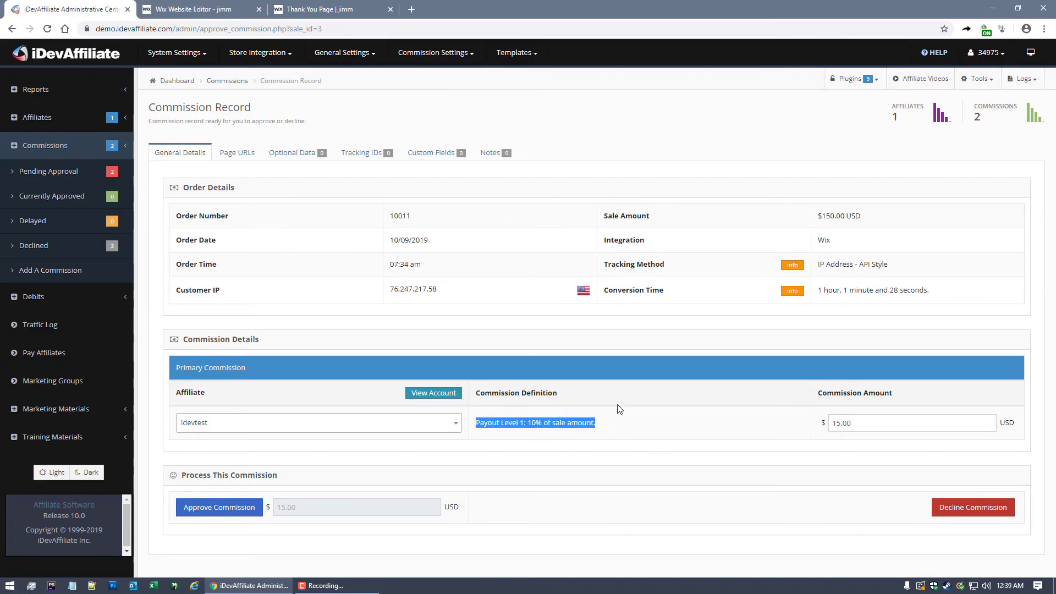
Go back to the pending commissions list and highlight the Per-Product Commissioning definition
{"action": "left_click", "coordinate": [49, 172]}
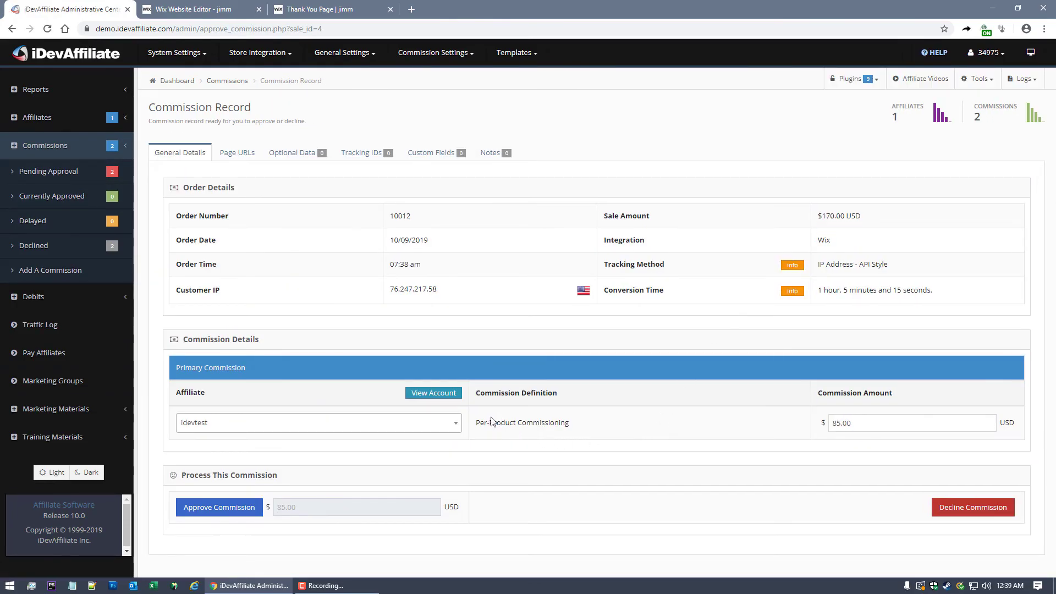
{"action": "left_click_drag", "start_coordinate": [490, 394], "coordinate": [475, 423]}
{"action": "left_click", "coordinate": [502, 431]}
{"action": "left_click", "coordinate": [552, 415]}
Highlight the 85.00 commission amount and the $170.00 Wix sale amount for order 10012
{"action": "double_click", "coordinate": [836, 423]}
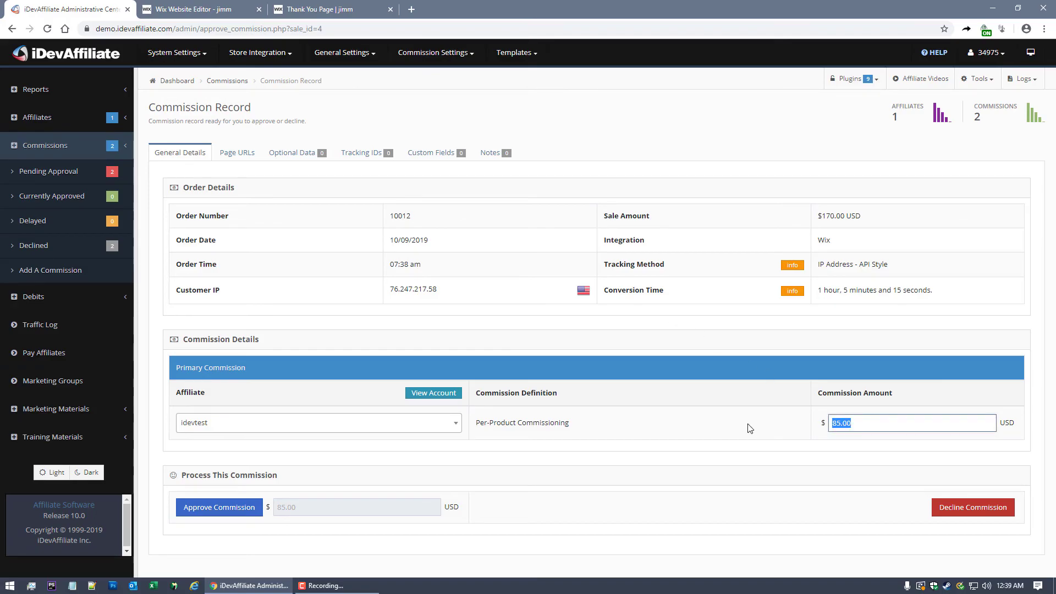
{"action": "left_click_drag", "start_coordinate": [821, 216], "coordinate": [851, 216]}
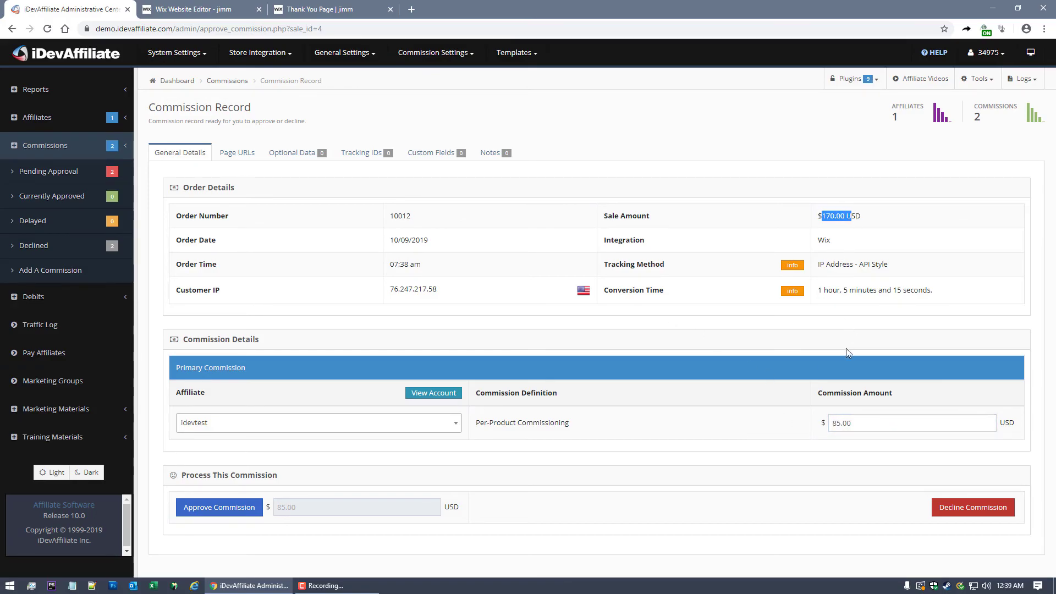
{"action": "double_click", "coordinate": [868, 427]}
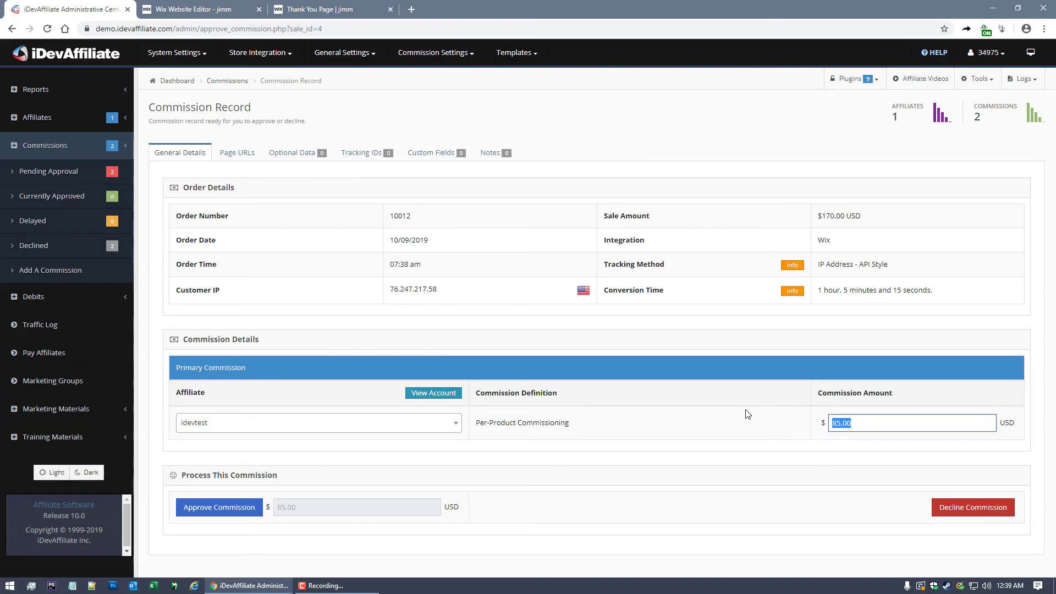